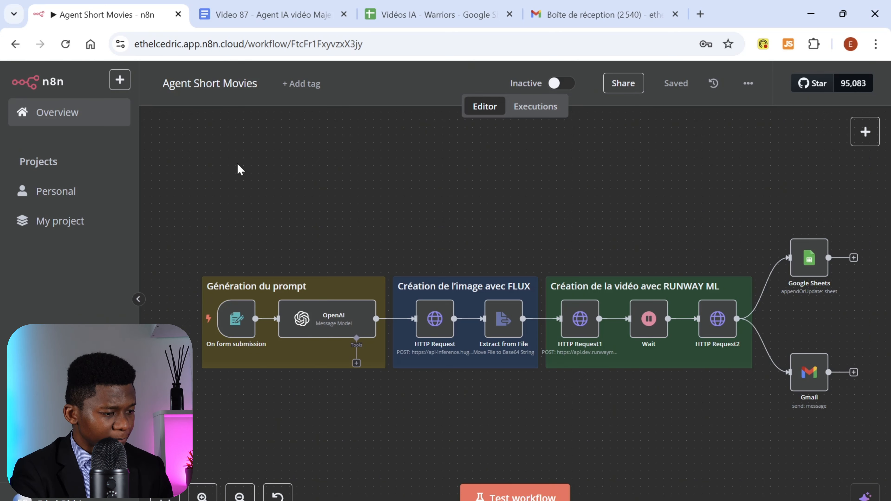
Step: Open the form submission trigger and review its title, description, country field and response settings
{"action": "mouse_move", "coordinate": [237, 320]}
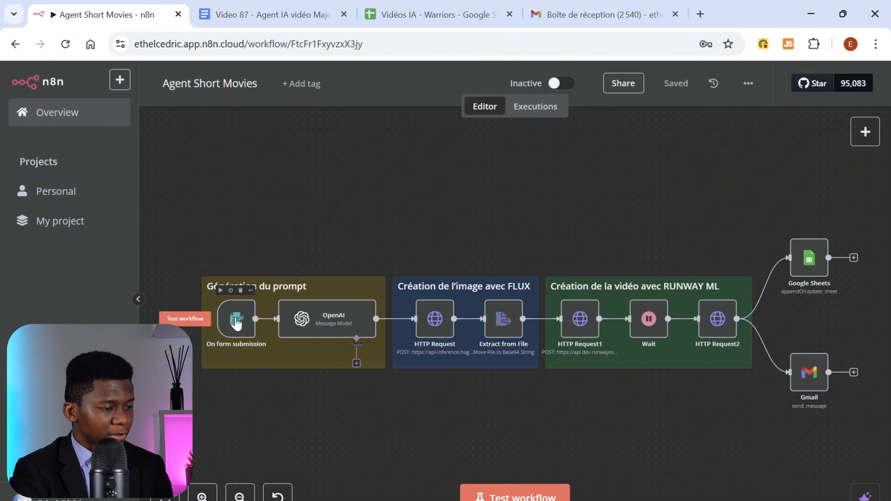
{"action": "double_click", "coordinate": [236, 320]}
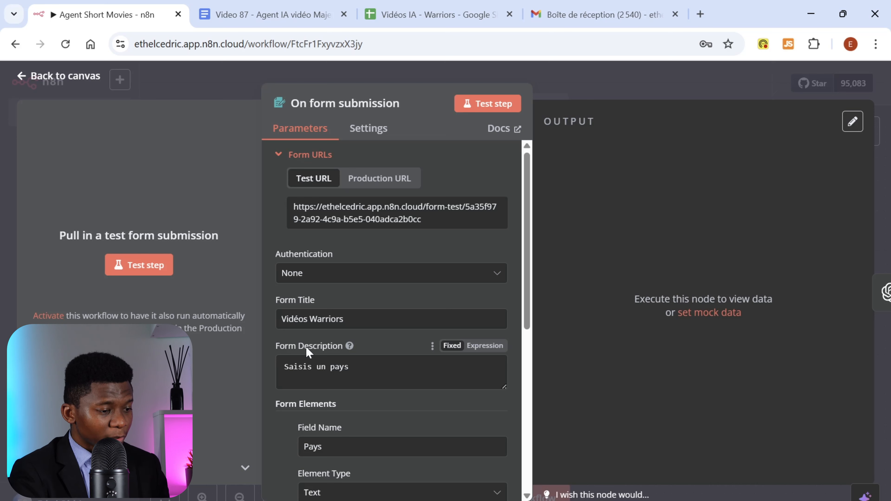
{"action": "scroll", "coordinate": [386, 249], "scroll_direction": "down", "scroll_amount": 2}
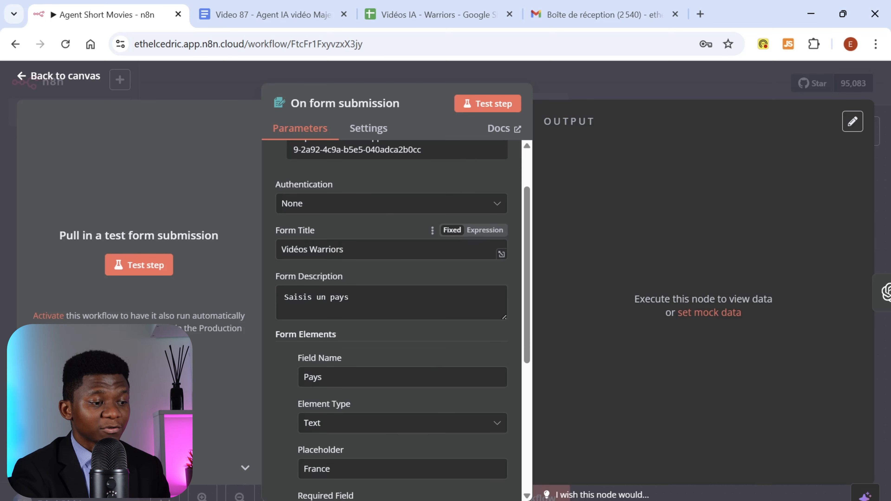
{"action": "scroll", "coordinate": [422, 332], "scroll_direction": "down", "scroll_amount": 2}
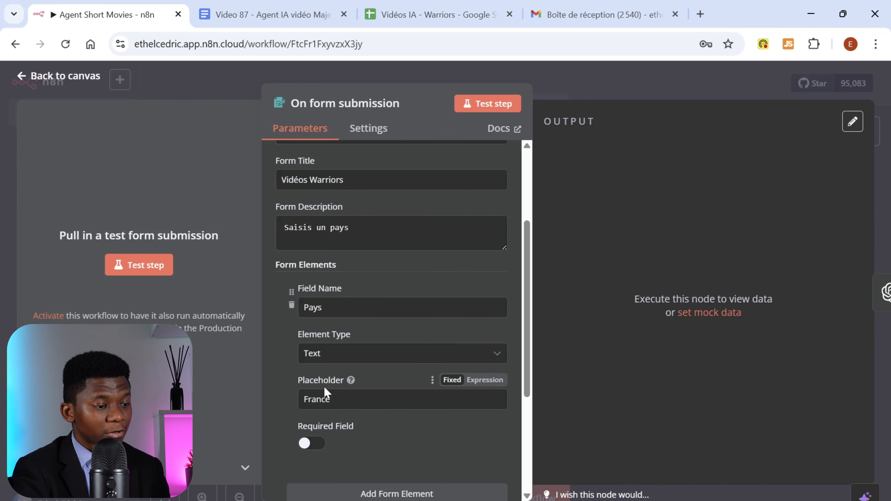
{"action": "scroll", "coordinate": [277, 353], "scroll_direction": "up", "scroll_amount": 1}
{"action": "scroll", "coordinate": [275, 346], "scroll_direction": "down", "scroll_amount": 9}
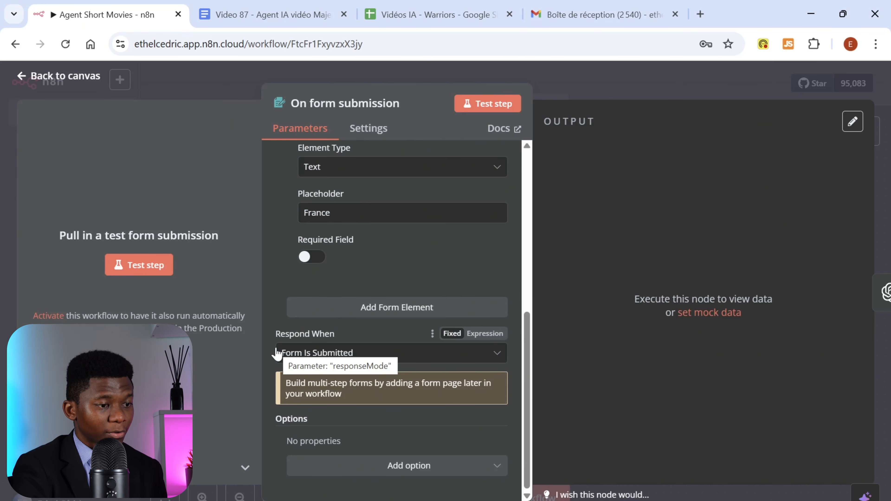
Step: Test the form trigger by submitting Egypte as the Pays value, and return to the workflow canvas
{"action": "left_click", "coordinate": [486, 105]}
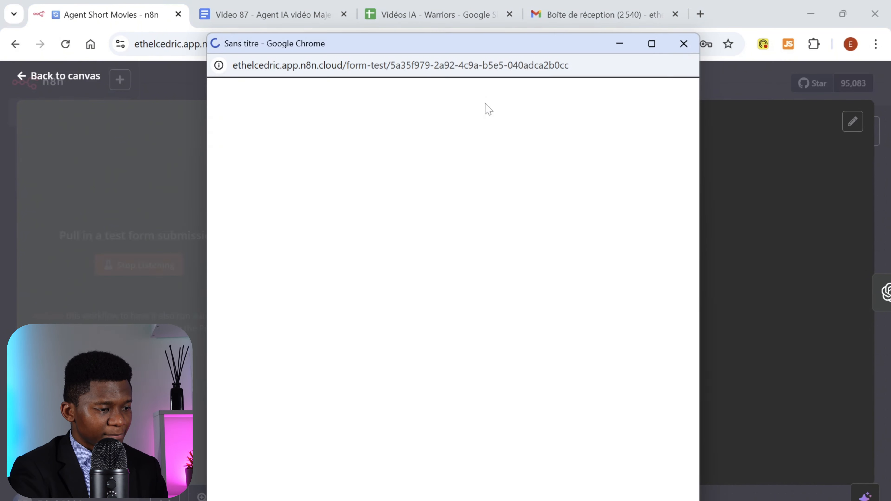
{"action": "left_click", "coordinate": [363, 237]}
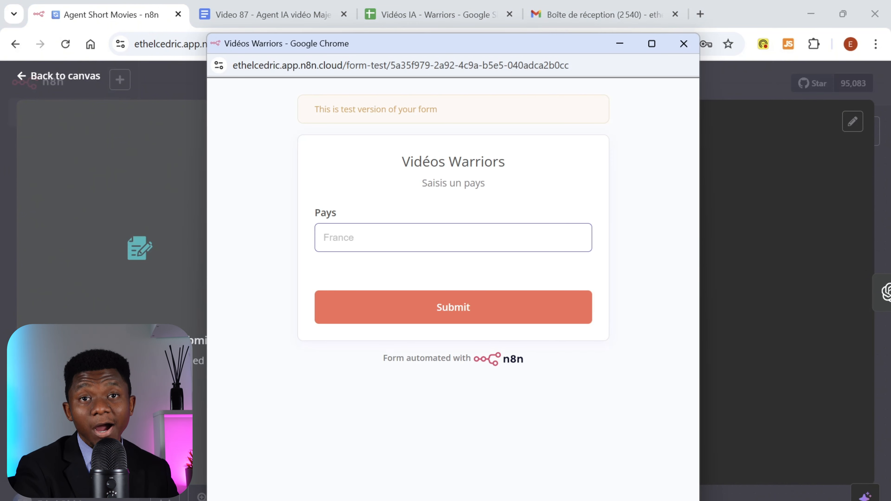
{"action": "type", "text": "Eg"}
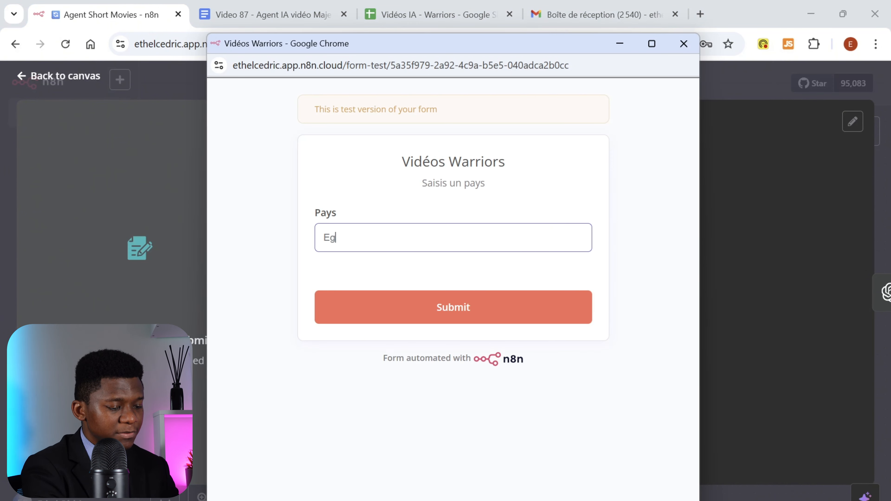
{"action": "type", "text": "ypte"}
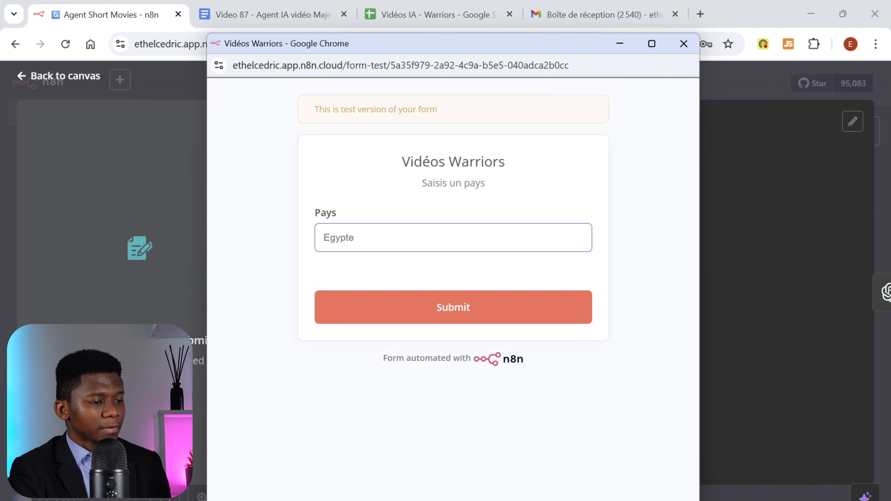
{"action": "left_click", "coordinate": [452, 308]}
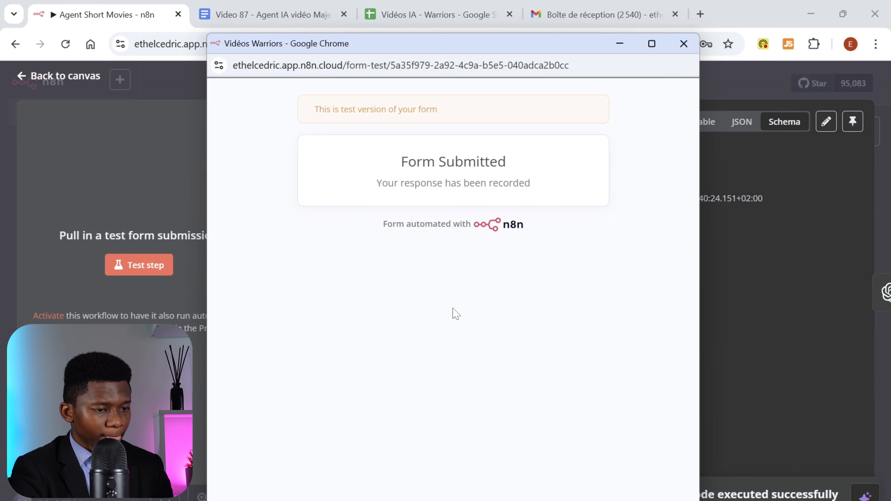
{"action": "left_click", "coordinate": [683, 43]}
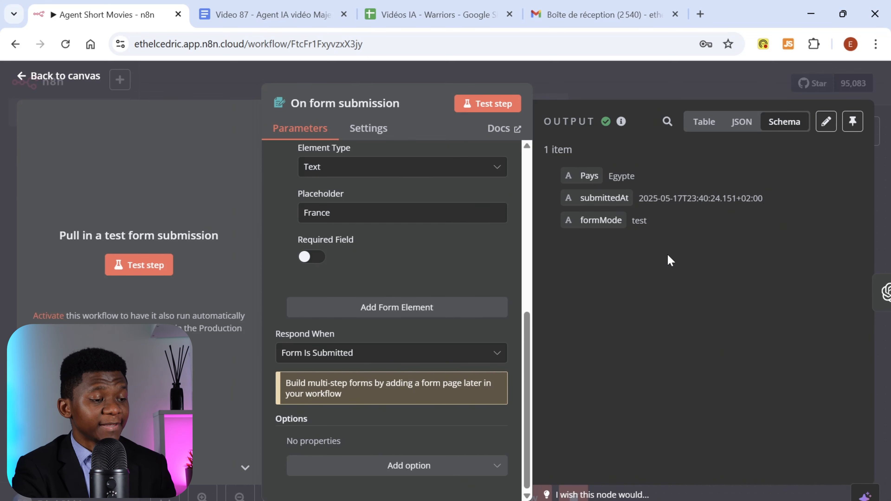
{"action": "left_click", "coordinate": [618, 82]}
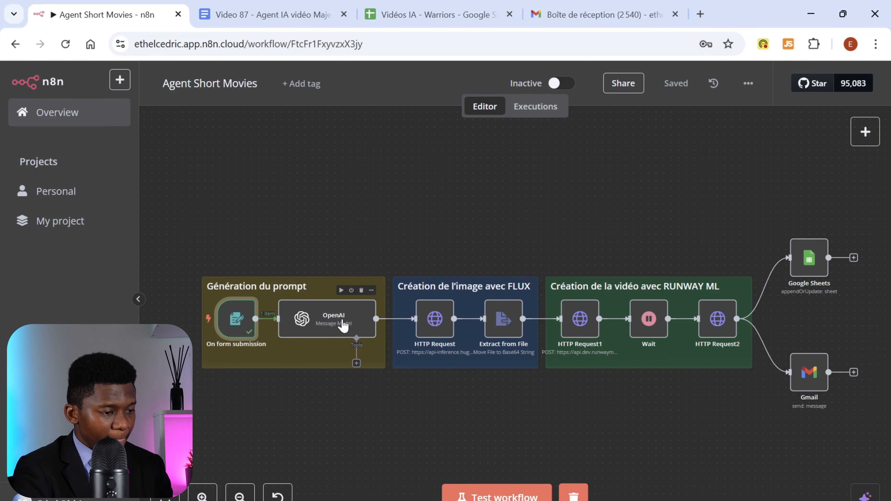
Step: Open the OpenAI node, start a new OpenAI credential and open its setup documentation
{"action": "double_click", "coordinate": [323, 319]}
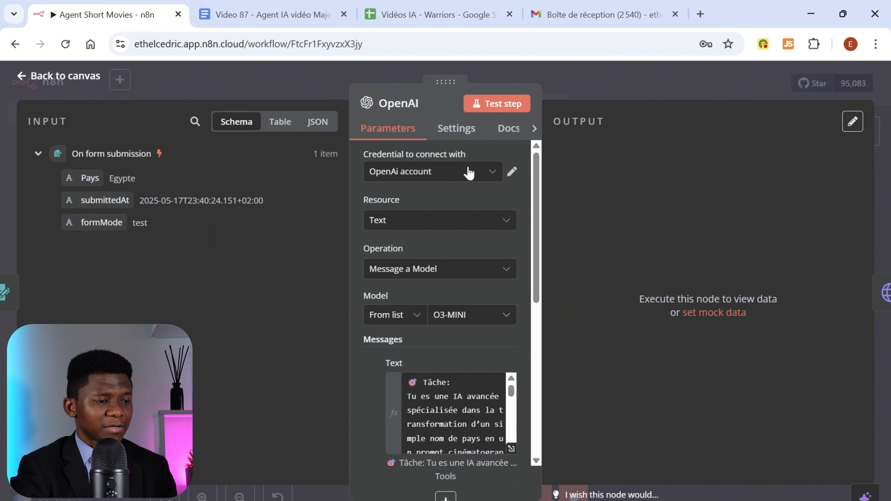
{"action": "left_click", "coordinate": [492, 172]}
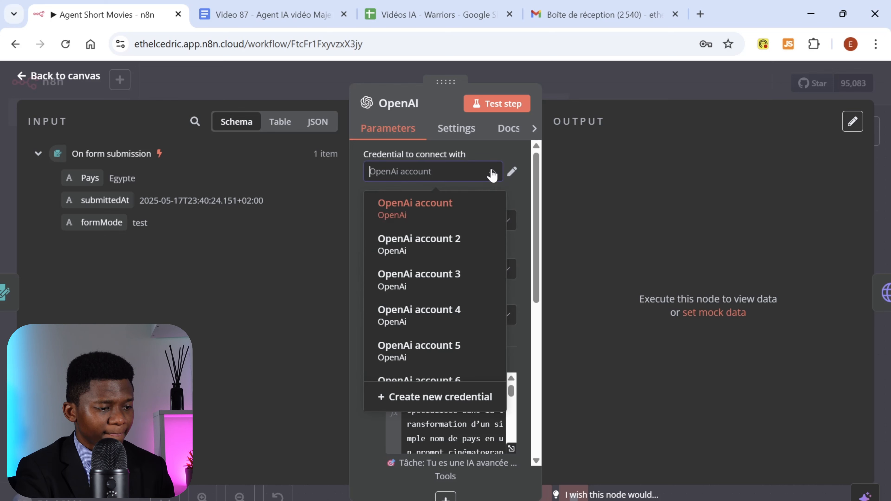
{"action": "left_click", "coordinate": [430, 398]}
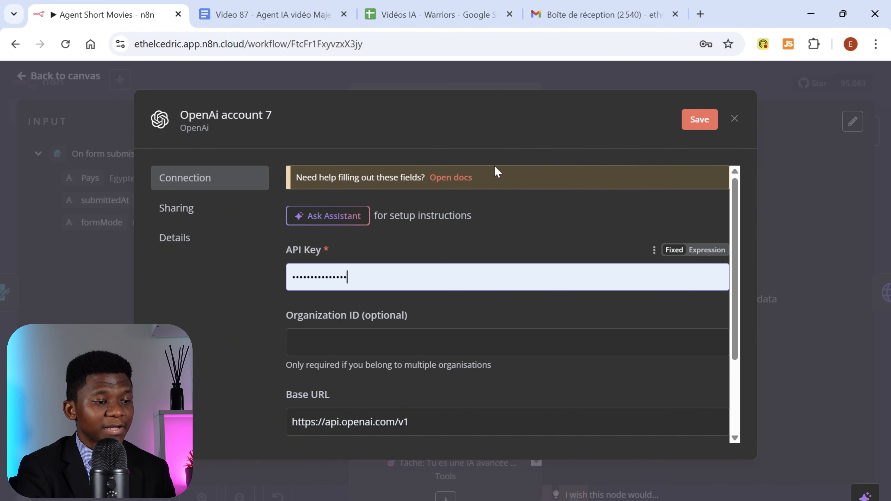
{"action": "left_click", "coordinate": [449, 178]}
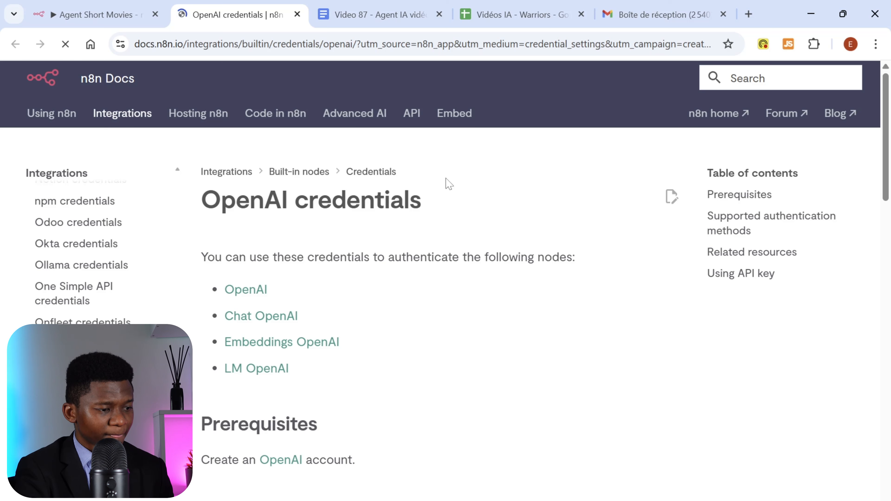
Step: Examine the instructions for generating an OpenAI API key, including the linked account creation and API keys pages
{"action": "scroll", "coordinate": [457, 255], "scroll_direction": "down", "scroll_amount": 2}
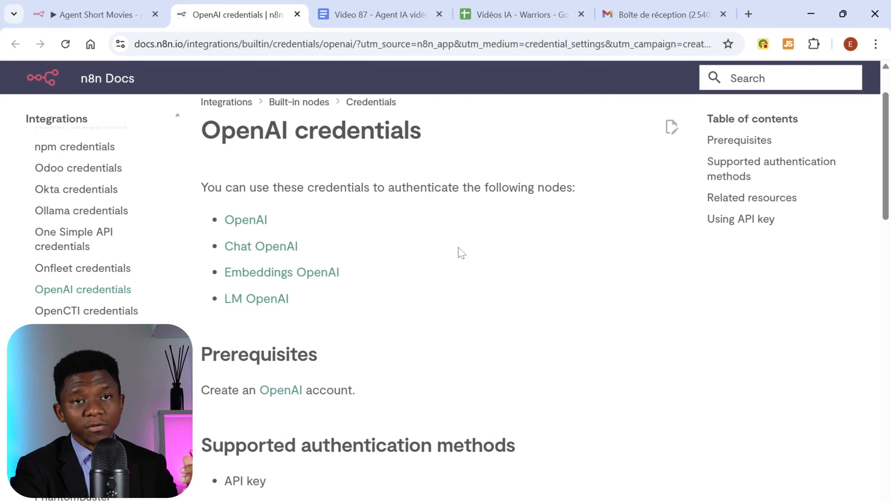
{"action": "scroll", "coordinate": [467, 251], "scroll_direction": "down", "scroll_amount": 6}
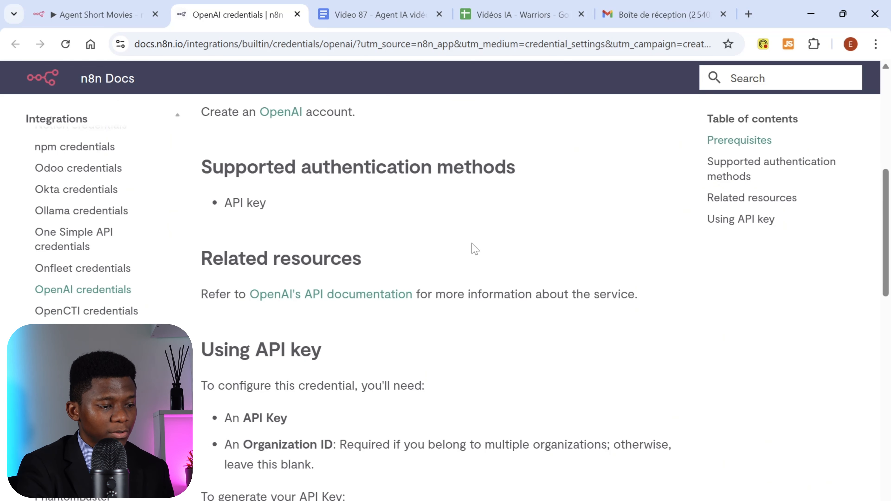
{"action": "scroll", "coordinate": [474, 250], "scroll_direction": "down", "scroll_amount": 4}
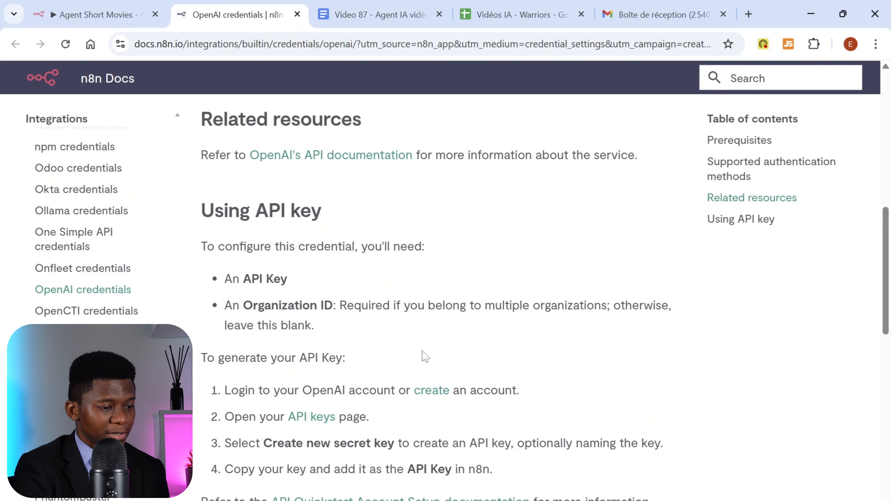
{"action": "left_click", "coordinate": [431, 390]}
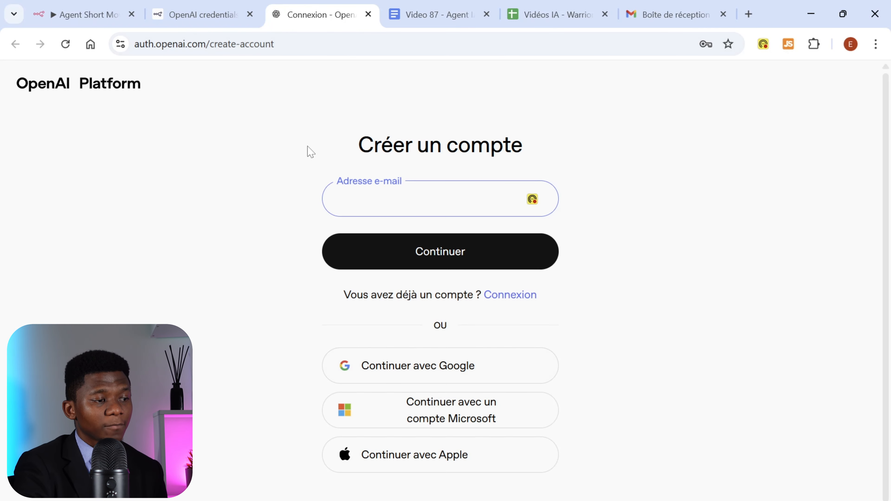
{"action": "left_click", "coordinate": [206, 6]}
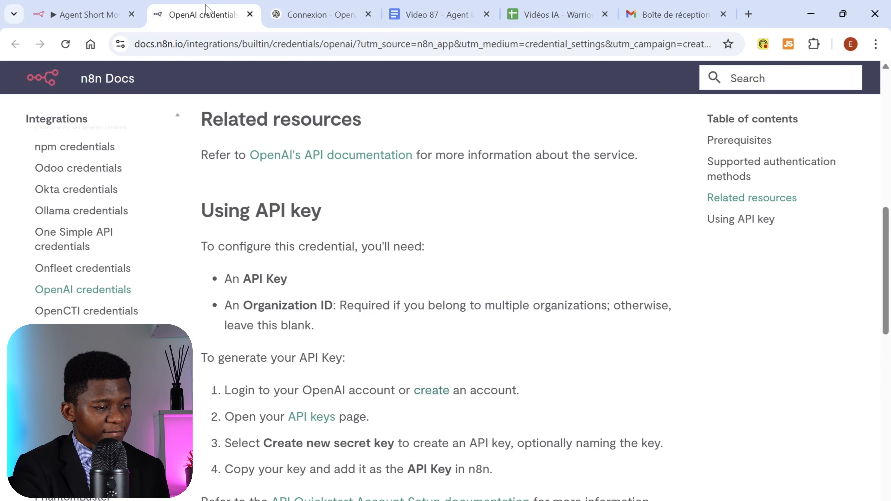
{"action": "left_click", "coordinate": [304, 420]}
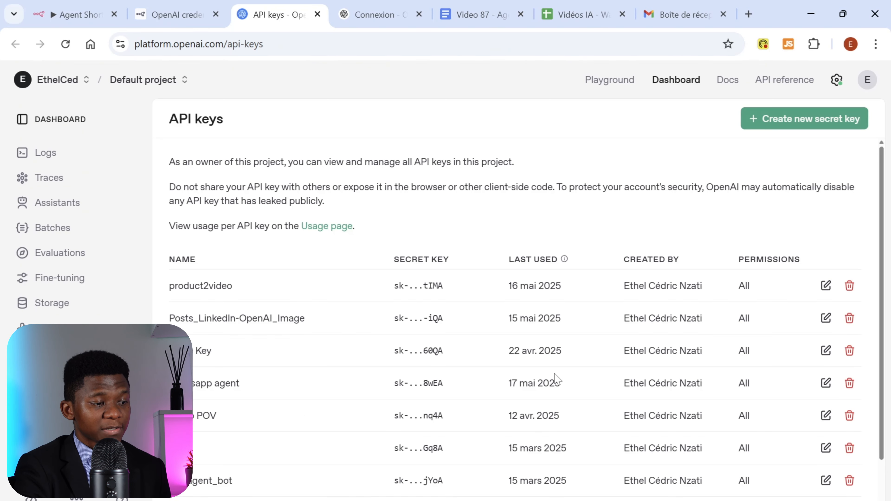
{"action": "scroll", "coordinate": [553, 372], "scroll_direction": "down", "scroll_amount": 2}
{"action": "scroll", "coordinate": [550, 370], "scroll_direction": "up", "scroll_amount": 2}
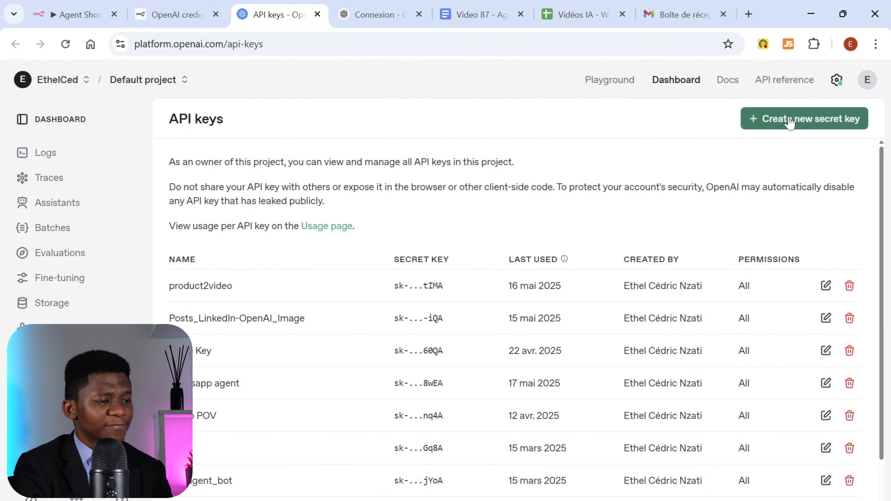
Step: Close the OpenAI and documentation pages, and discard the new OpenAI credential without saving
{"action": "left_click", "coordinate": [317, 14]}
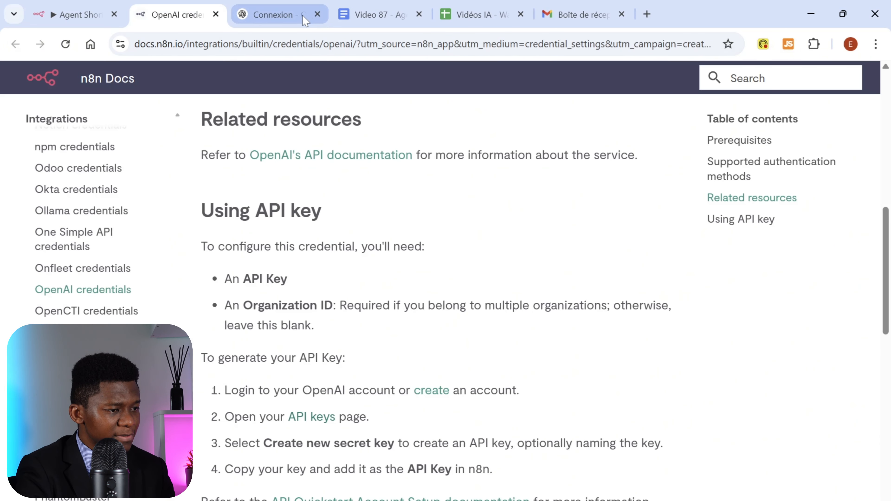
{"action": "left_click", "coordinate": [305, 18]}
{"action": "left_click", "coordinate": [317, 14]}
{"action": "left_click", "coordinate": [189, 18]}
{"action": "left_click", "coordinate": [216, 15]}
{"action": "left_click", "coordinate": [75, 16]}
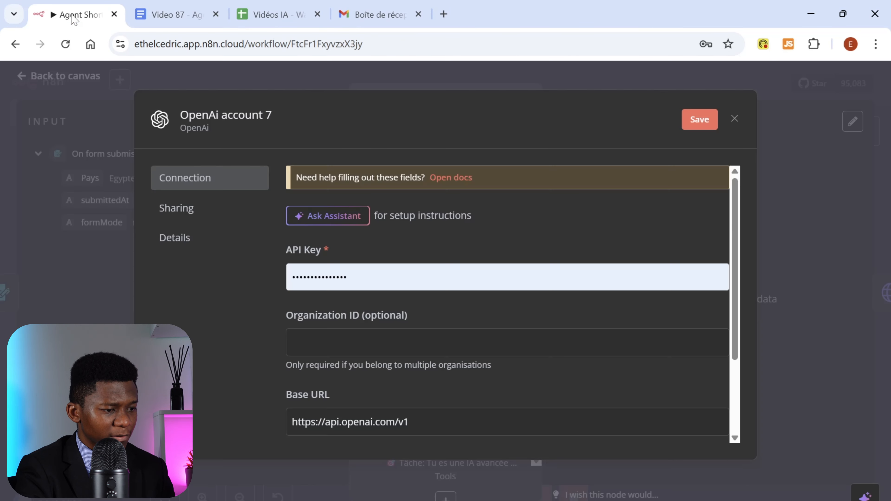
{"action": "left_click", "coordinate": [735, 122]}
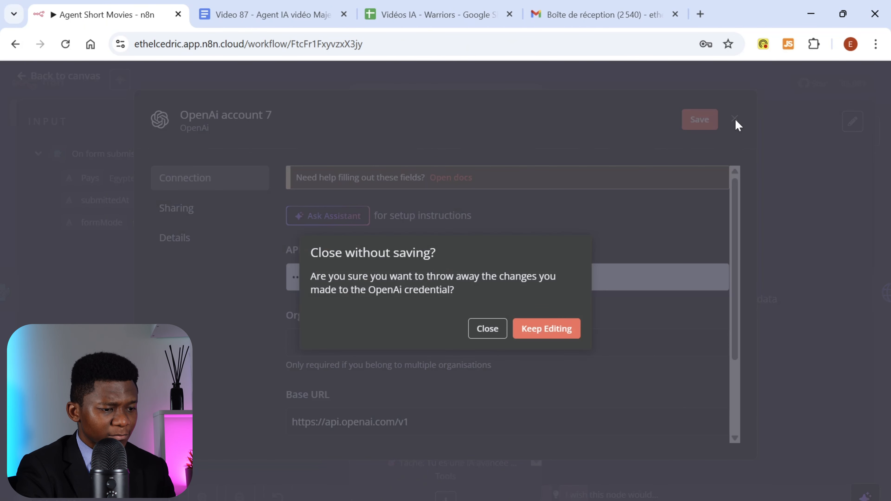
{"action": "left_click", "coordinate": [483, 331]}
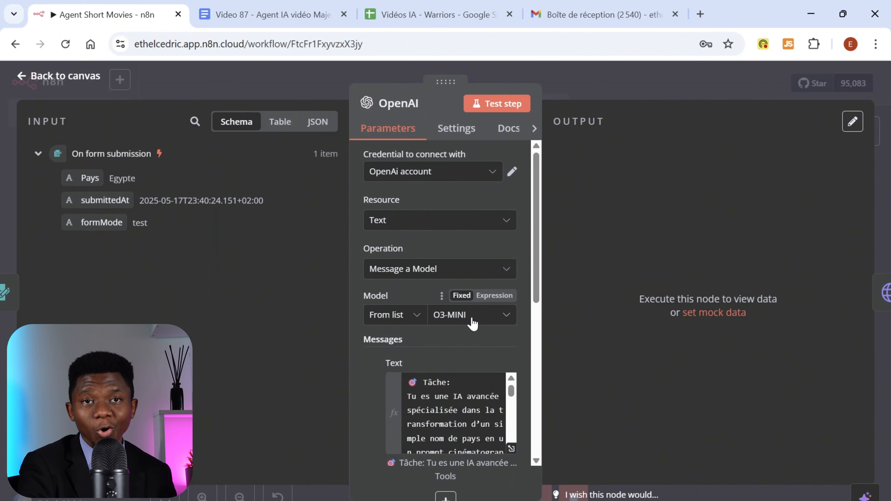
Step: Read the OpenAI node's full message prompt in the expanded expression editor, and close the editor
{"action": "scroll", "coordinate": [479, 323], "scroll_direction": "down", "scroll_amount": 2}
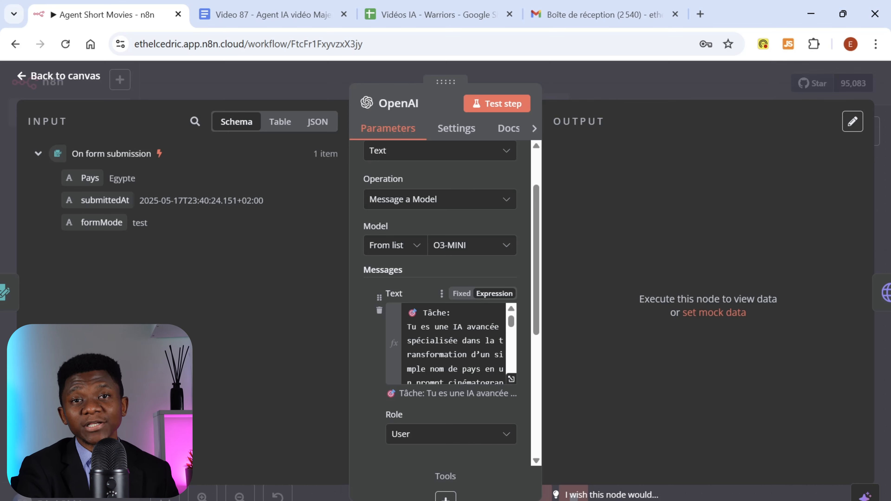
{"action": "left_click", "coordinate": [511, 379]}
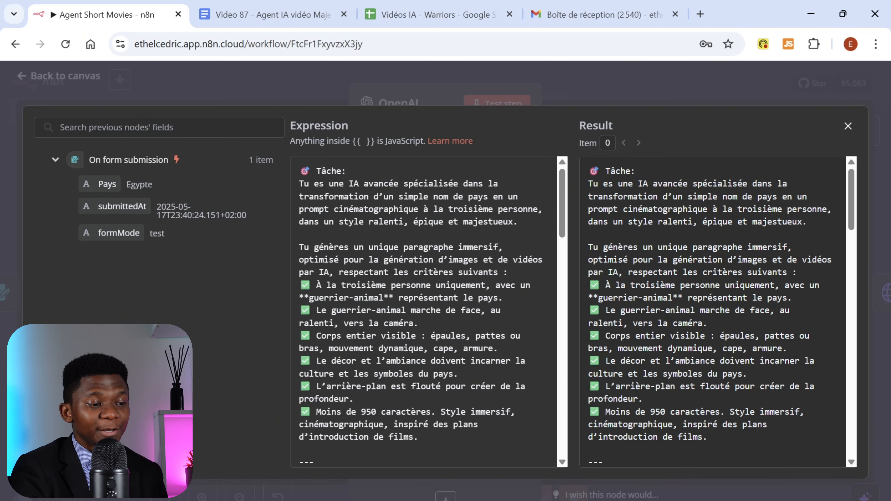
{"action": "scroll", "coordinate": [425, 311], "scroll_direction": "down", "scroll_amount": 20}
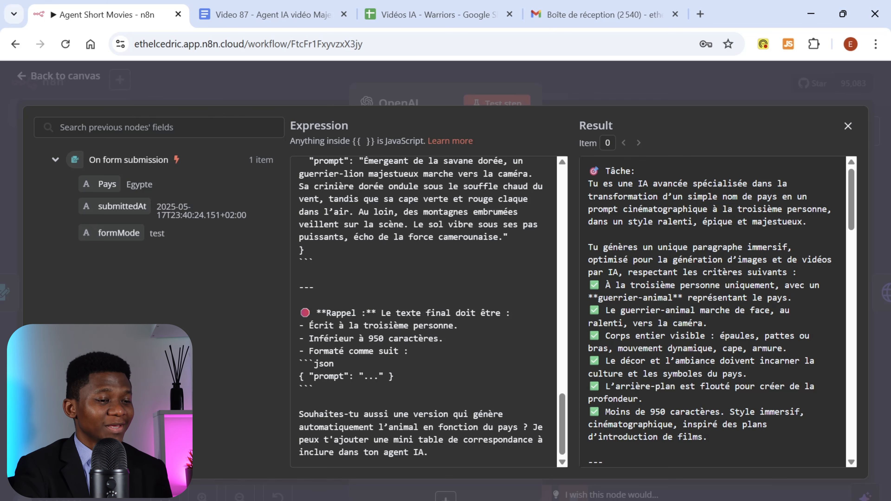
{"action": "left_click", "coordinate": [689, 86]}
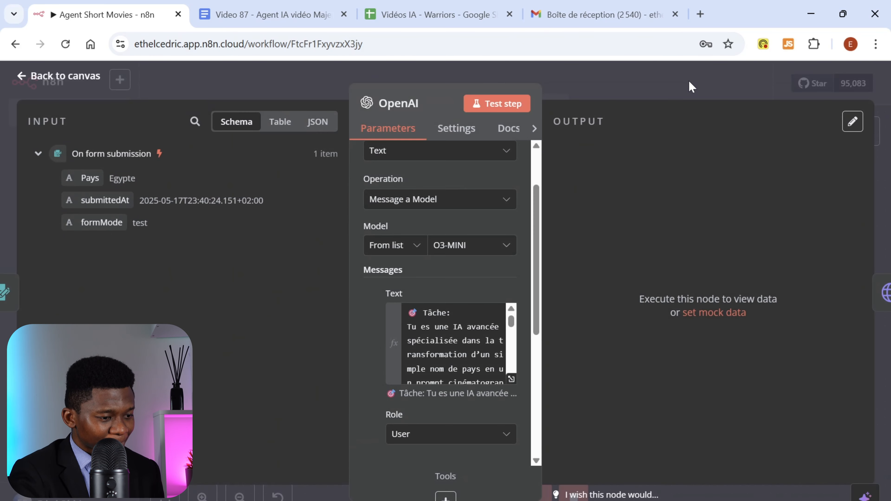
Step: Check the OpenAI node's role and JSON output settings, and test the node with the submitted country
{"action": "scroll", "coordinate": [501, 303], "scroll_direction": "down", "scroll_amount": 6}
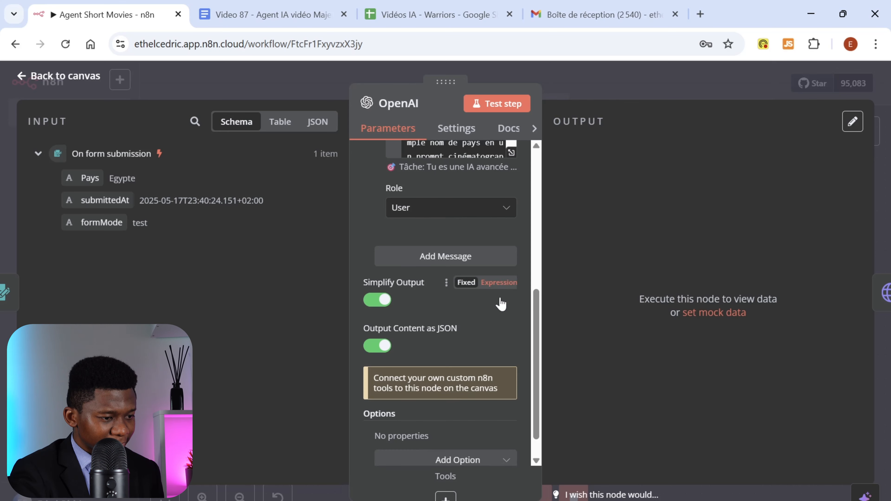
{"action": "scroll", "coordinate": [501, 304], "scroll_direction": "down", "scroll_amount": 1}
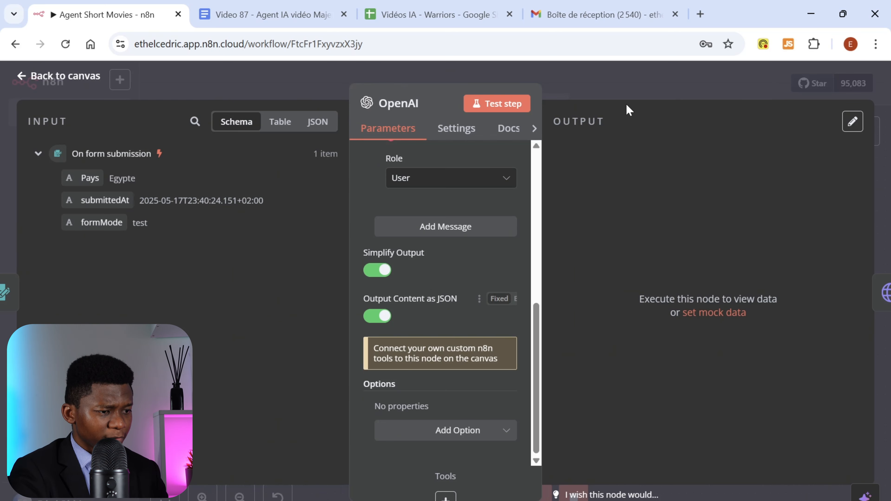
{"action": "scroll", "coordinate": [497, 89], "scroll_direction": "up", "scroll_amount": 10}
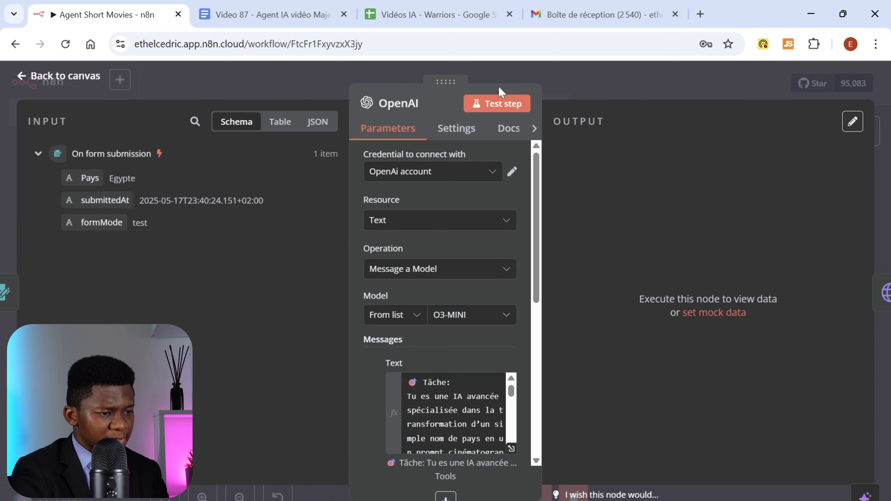
{"action": "left_click", "coordinate": [497, 108]}
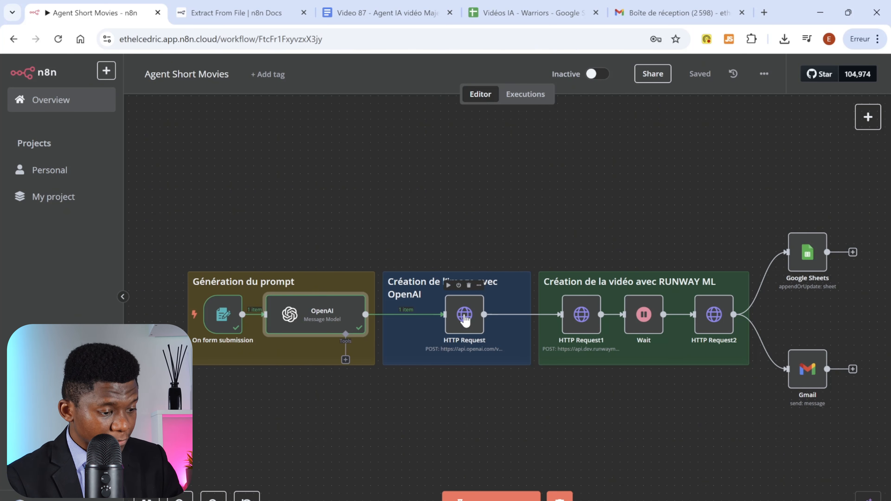
Step: Search the available nodes for http from the OpenAI node's outgoing connection, and close the search without adding a node
{"action": "left_click", "coordinate": [399, 313]}
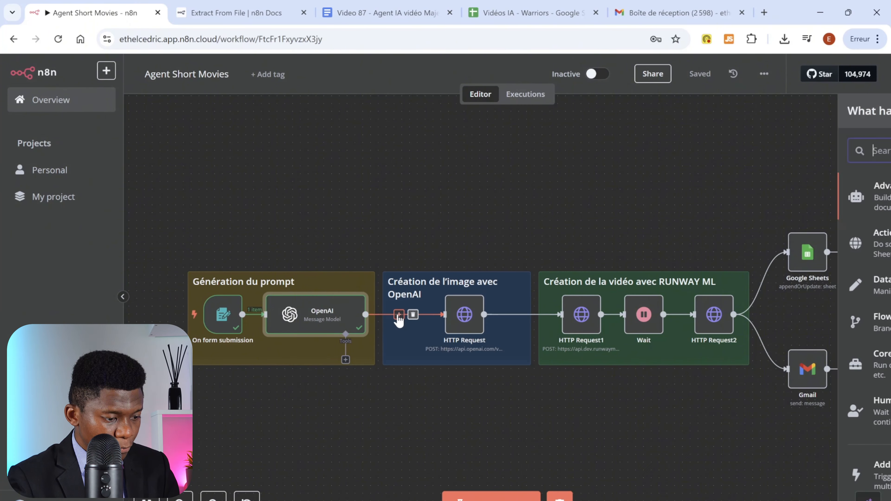
{"action": "type", "text": "http"}
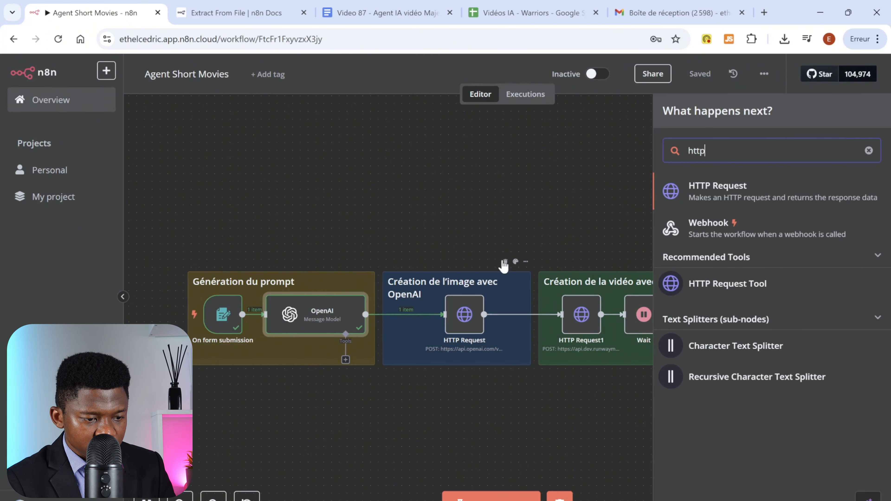
{"action": "left_click", "coordinate": [469, 217]}
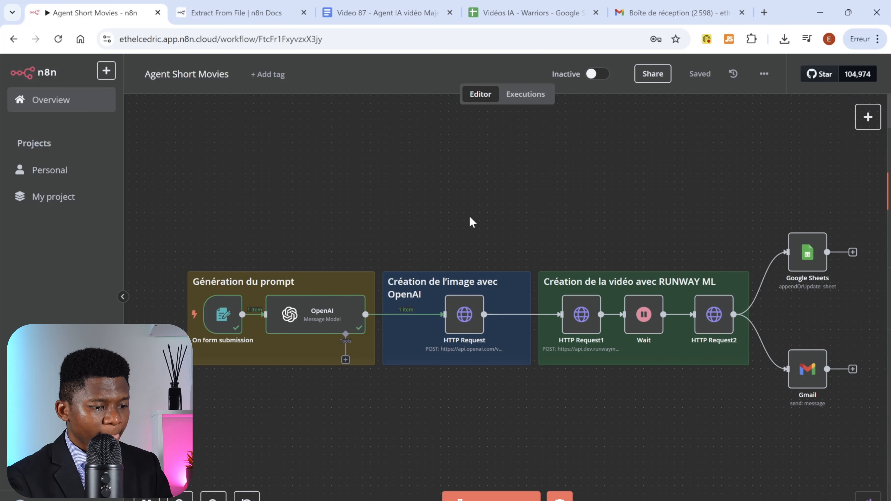
Step: Open the image-creation HTTP Request node, glance at the Google Docs notes, and read the node's full URL in the expanded editor
{"action": "double_click", "coordinate": [461, 314]}
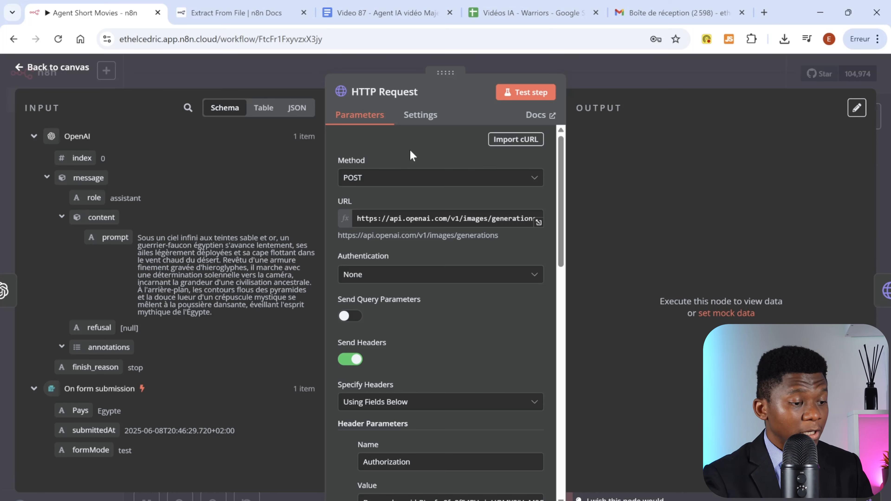
{"action": "left_click", "coordinate": [363, 13]}
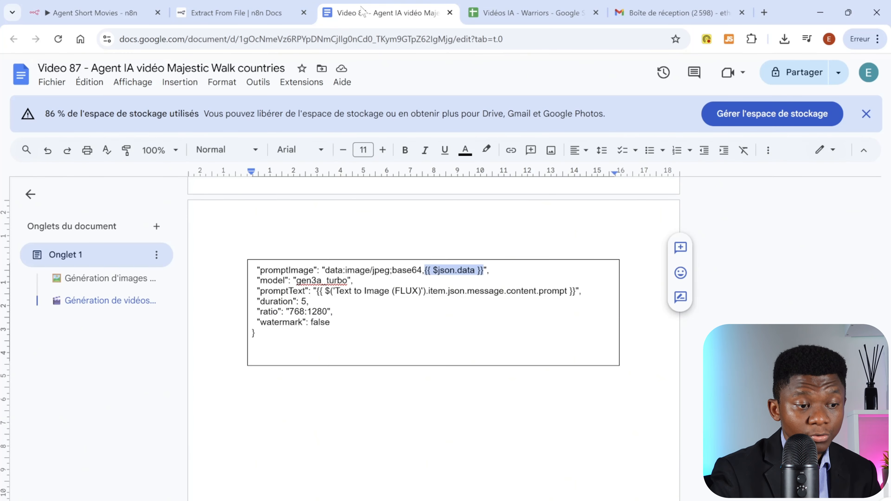
{"action": "left_click", "coordinate": [85, 13]}
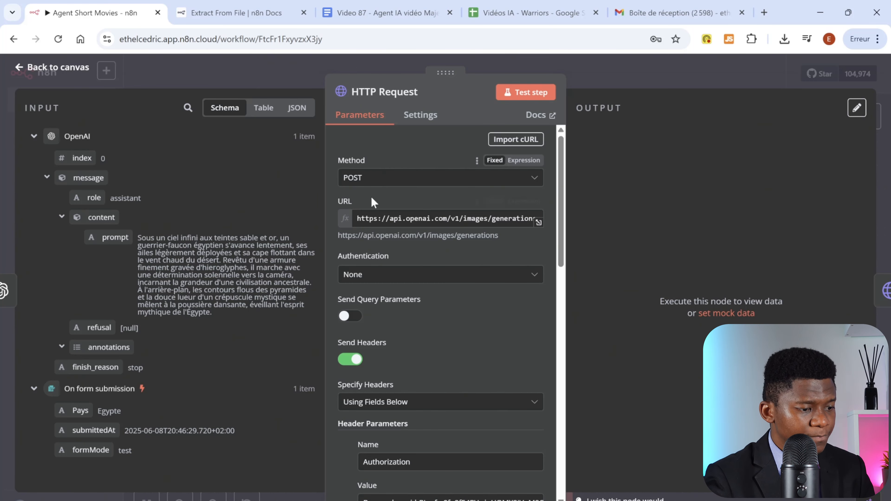
{"action": "left_click", "coordinate": [538, 222]}
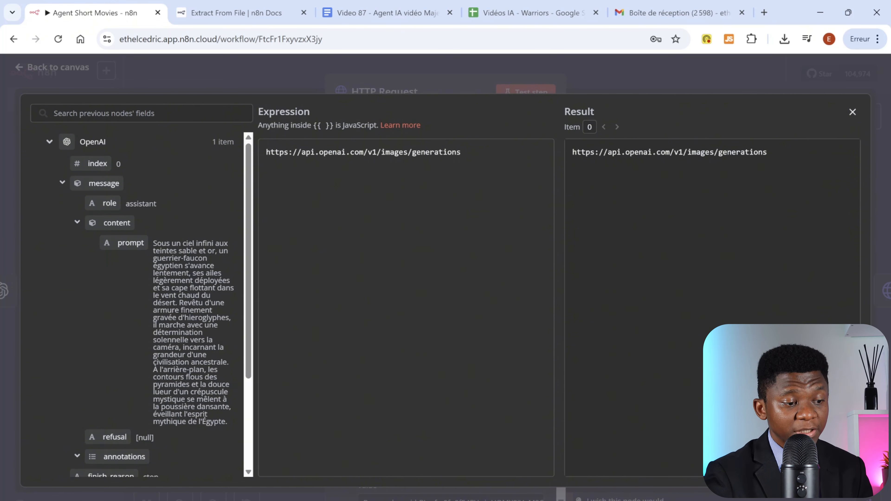
{"action": "left_click", "coordinate": [628, 75]}
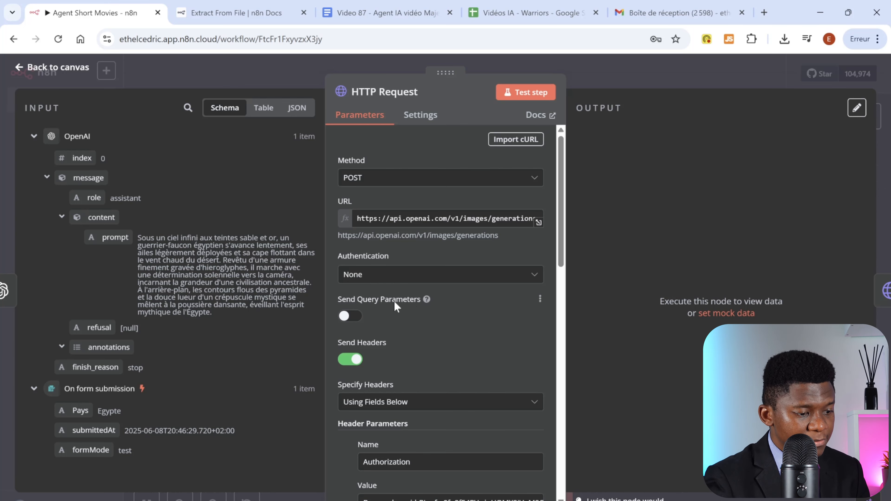
Step: Check the HTTP Request node's header settings, keeping Using Fields Below, and expand the Authorization header's value
{"action": "scroll", "coordinate": [358, 319], "scroll_direction": "down", "scroll_amount": 2}
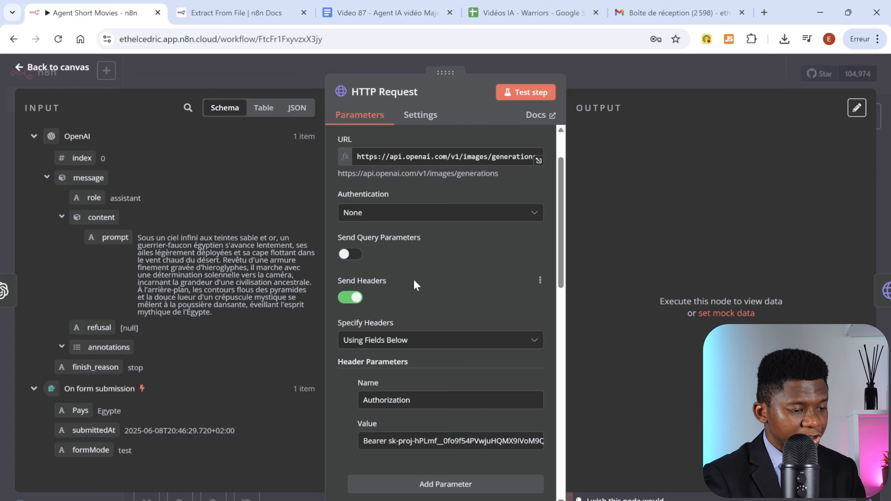
{"action": "scroll", "coordinate": [425, 278], "scroll_direction": "down", "scroll_amount": 2}
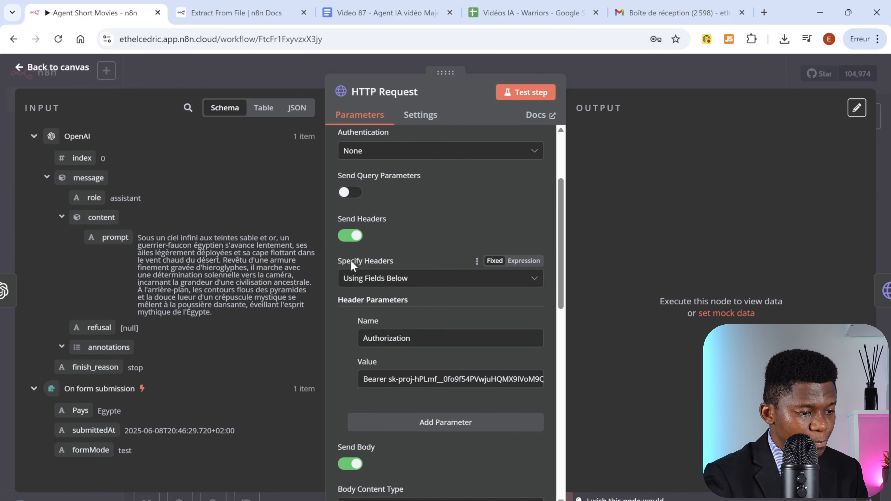
{"action": "left_click", "coordinate": [423, 279]}
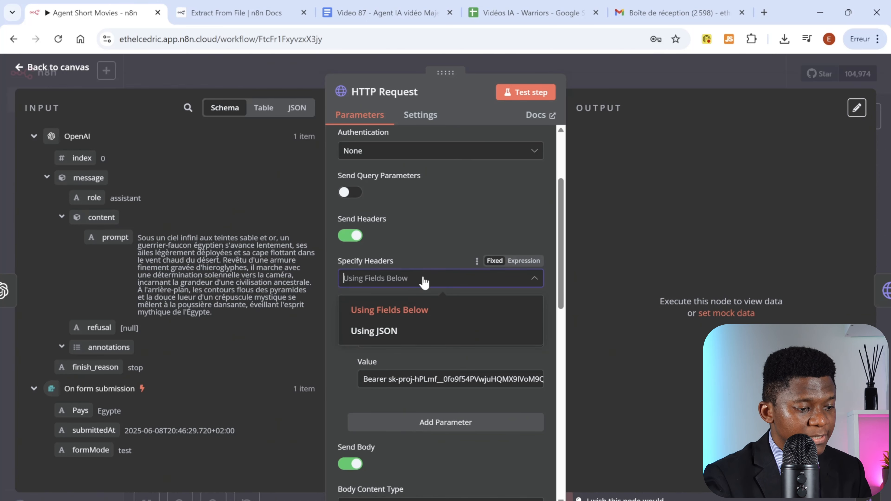
{"action": "left_click", "coordinate": [395, 314]}
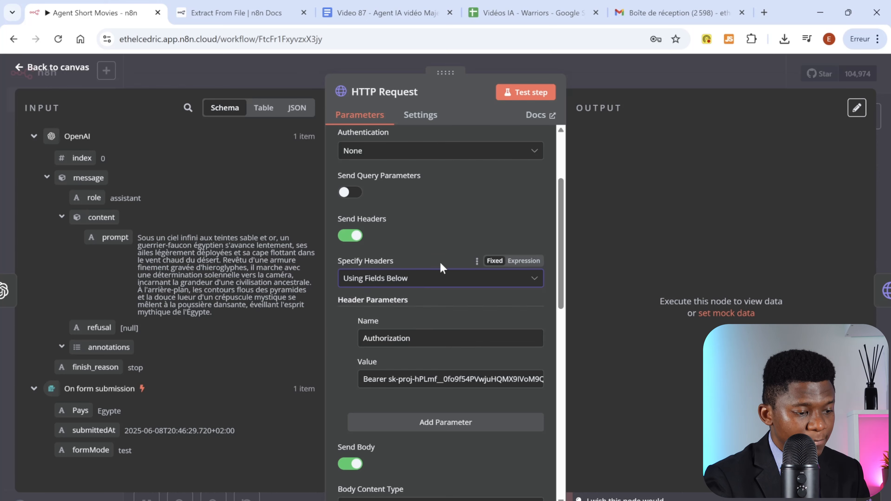
{"action": "scroll", "coordinate": [440, 257], "scroll_direction": "down", "scroll_amount": 2}
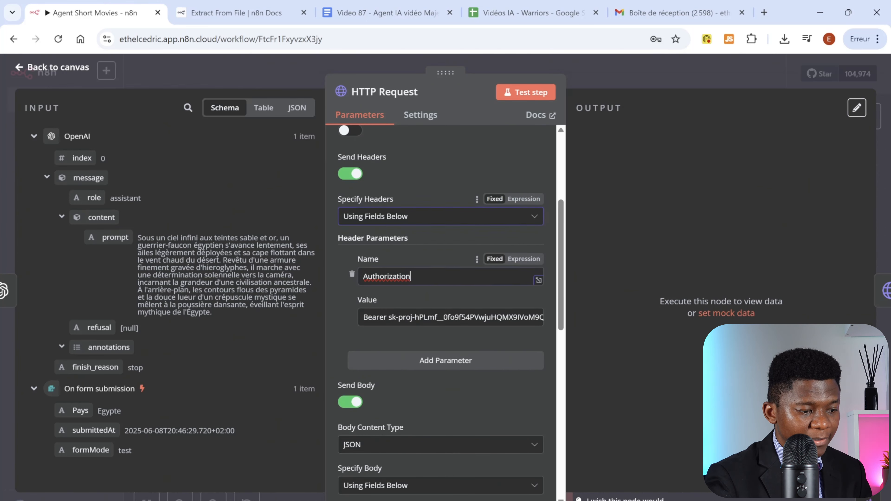
{"action": "left_click_drag", "start_coordinate": [411, 276], "coordinate": [363, 276]}
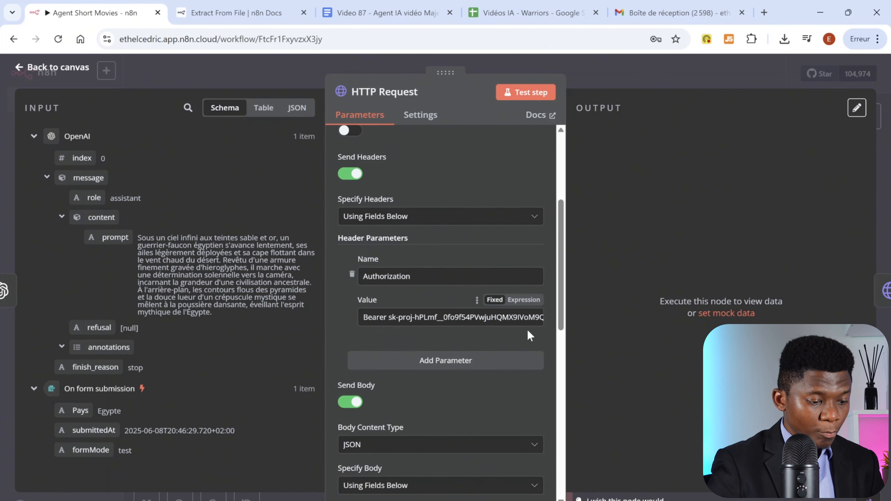
{"action": "left_click", "coordinate": [539, 321]}
{"action": "key", "text": "End"}
{"action": "left_click", "coordinate": [539, 322]}
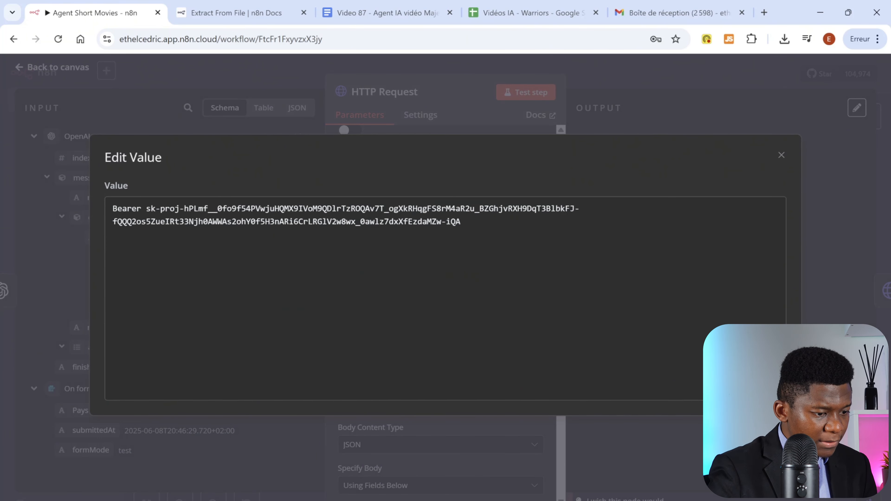
Step: Search Google for openai platform in a new browser tab and open the OpenAI Platform site
{"action": "left_click", "coordinate": [764, 13]}
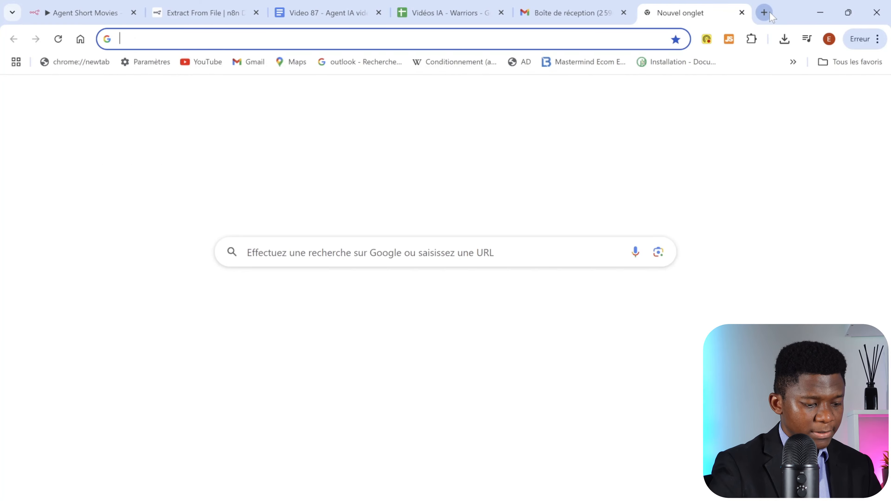
{"action": "type", "text": "google.fr"}
{"action": "key", "text": "Return"}
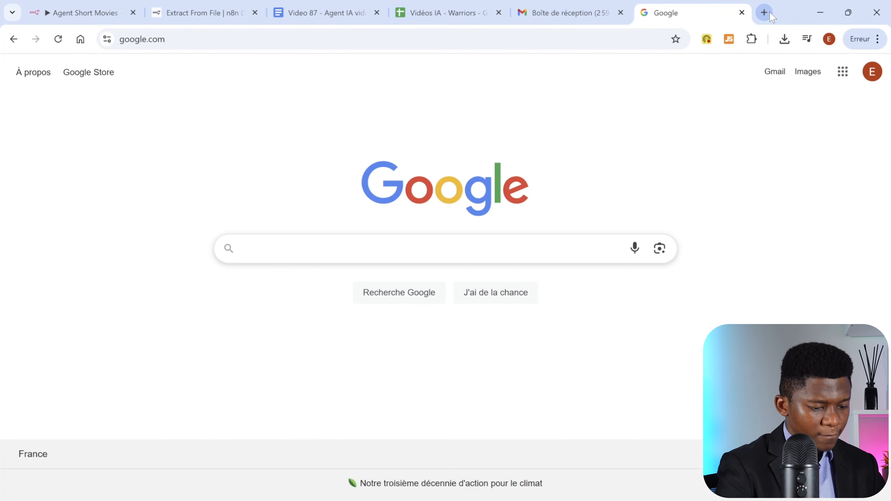
{"action": "type", "text": "openai"}
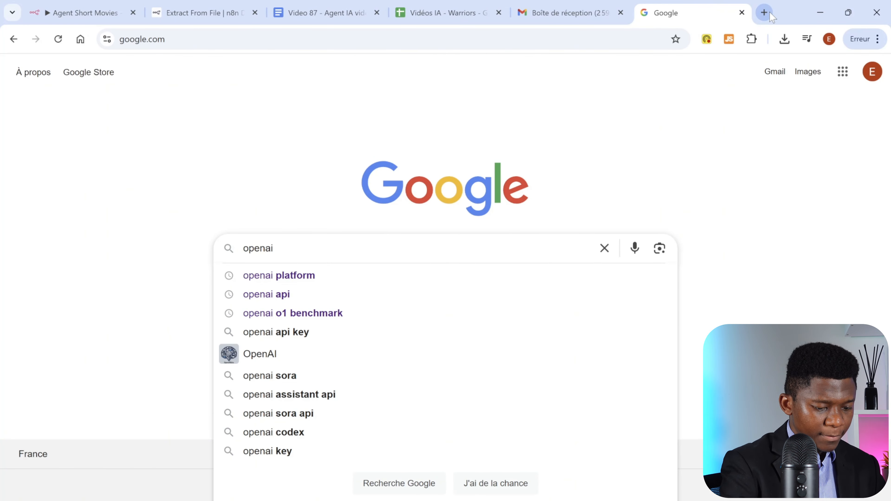
{"action": "key", "text": "Down"}
{"action": "key", "text": "Return"}
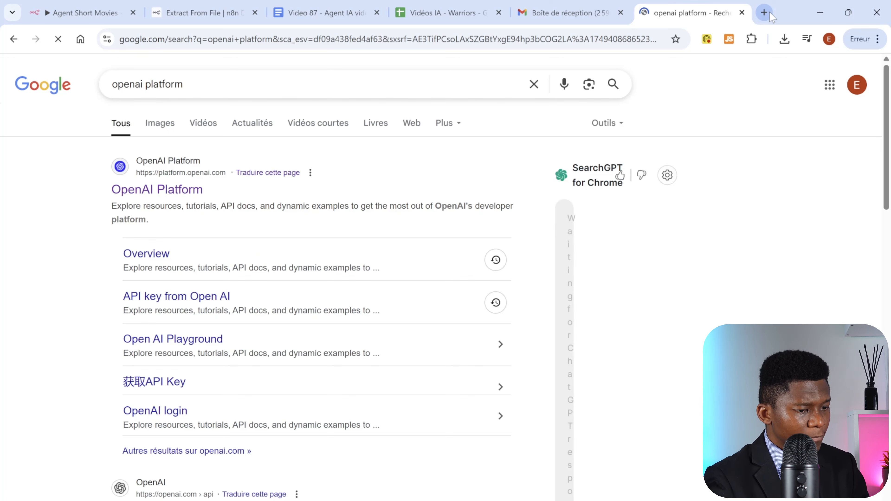
{"action": "left_click", "coordinate": [158, 191]}
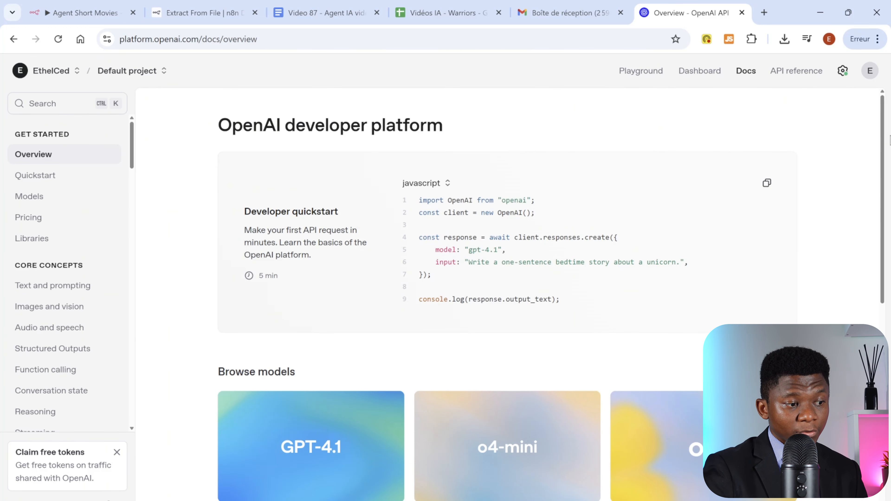
Step: Open the project's API keys page in the OpenAI settings, and view the new secret key form without creating a key
{"action": "left_click", "coordinate": [843, 71]}
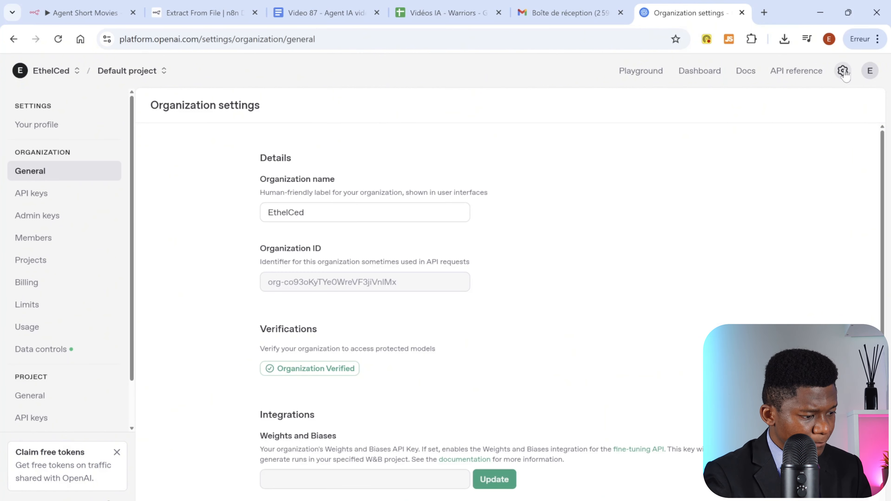
{"action": "scroll", "coordinate": [55, 358], "scroll_direction": "down", "scroll_amount": 1}
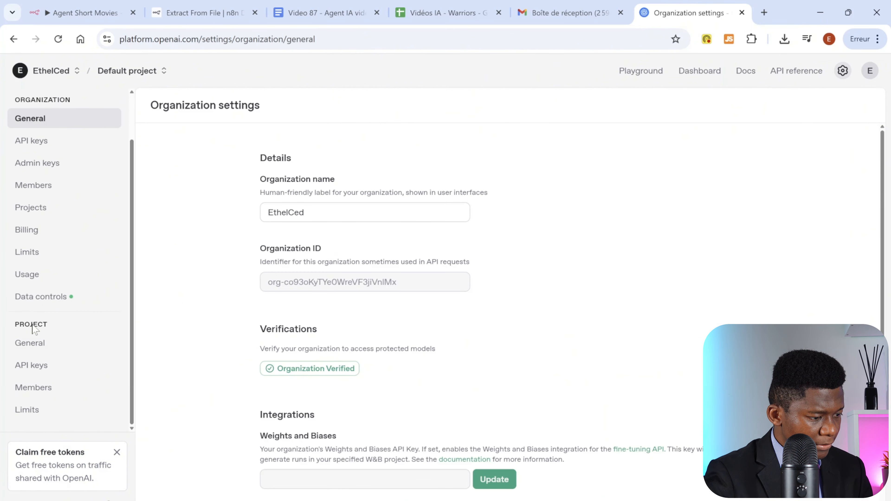
{"action": "left_click", "coordinate": [34, 367]}
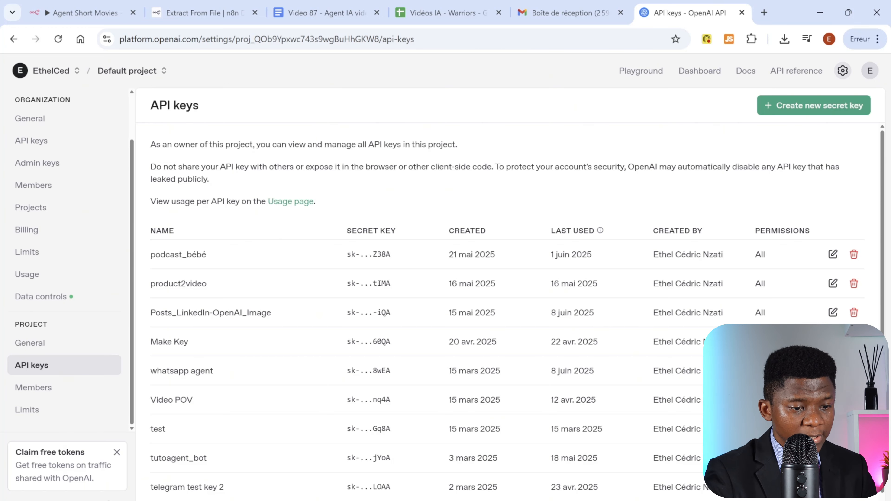
{"action": "left_click", "coordinate": [816, 112]}
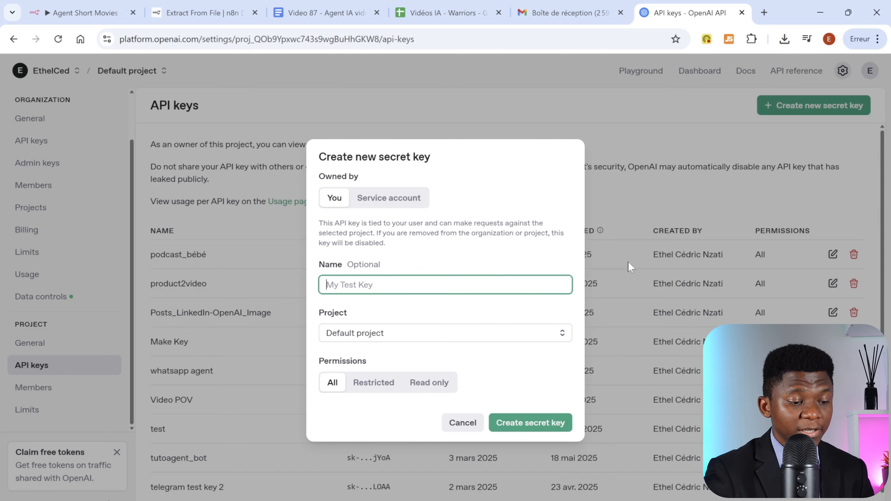
{"action": "left_click", "coordinate": [629, 210]}
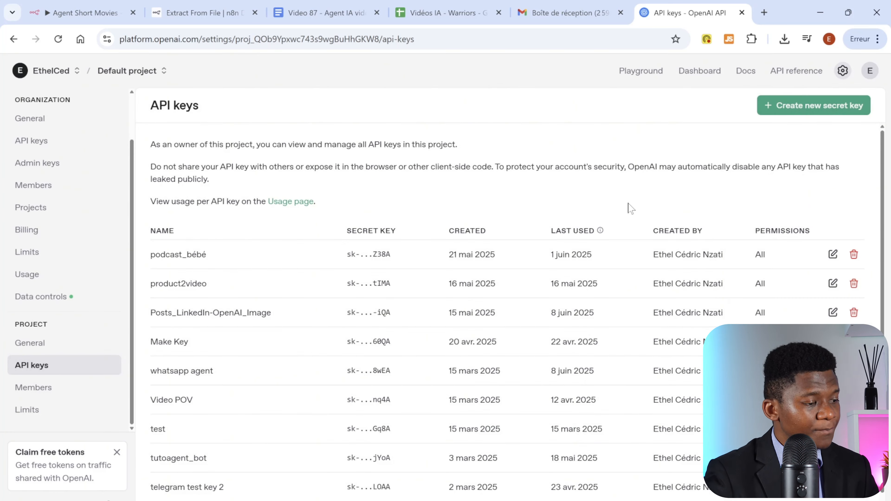
Step: Back in n8n, clear the API key after Bearer in the Authorization header value, restore it, and close the editor
{"action": "left_click", "coordinate": [78, 17]}
{"action": "left_click_drag", "start_coordinate": [461, 221], "coordinate": [146, 208]}
{"action": "key", "text": "ctrl+c"}
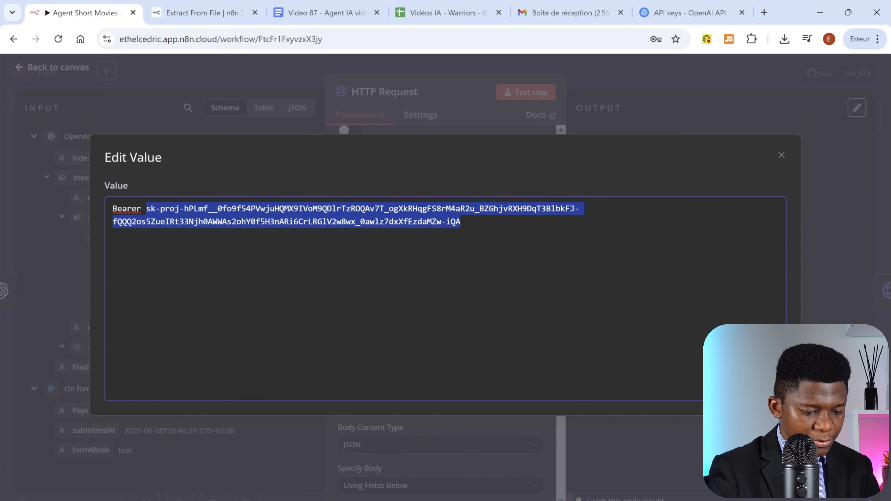
{"action": "key", "text": "BackSpace"}
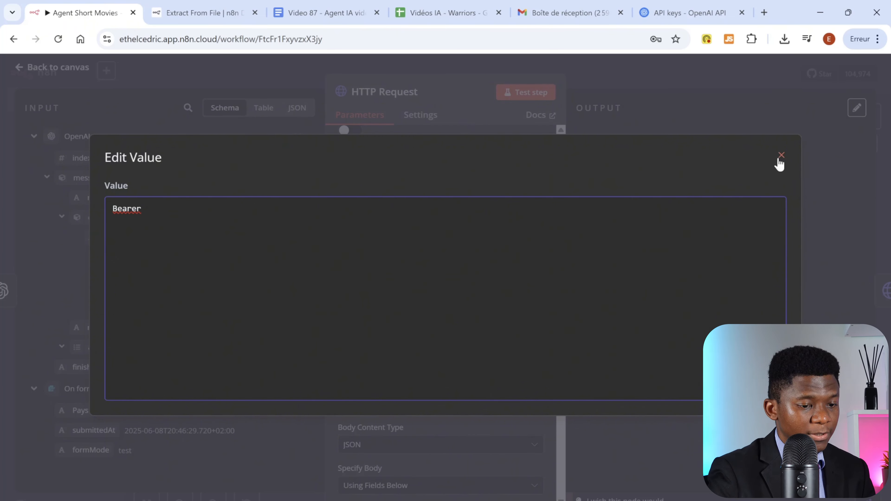
{"action": "key", "text": "ctrl+v"}
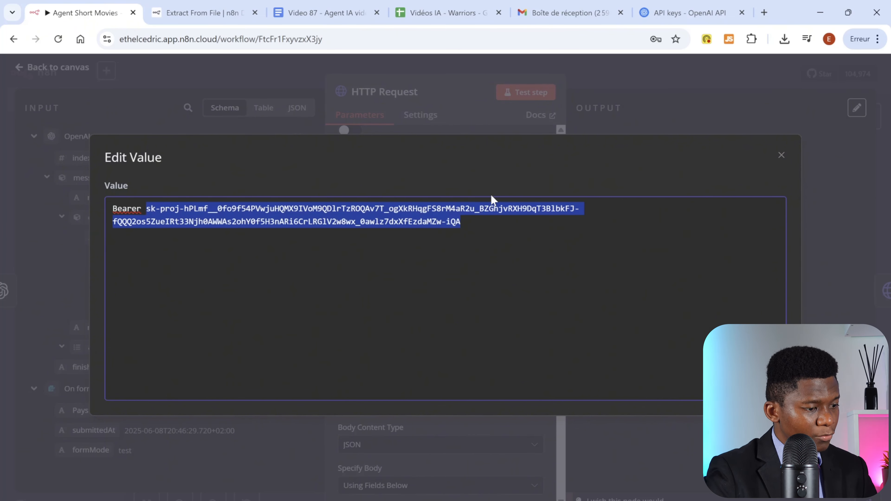
{"action": "left_click", "coordinate": [461, 222]}
{"action": "left_click", "coordinate": [740, 111]}
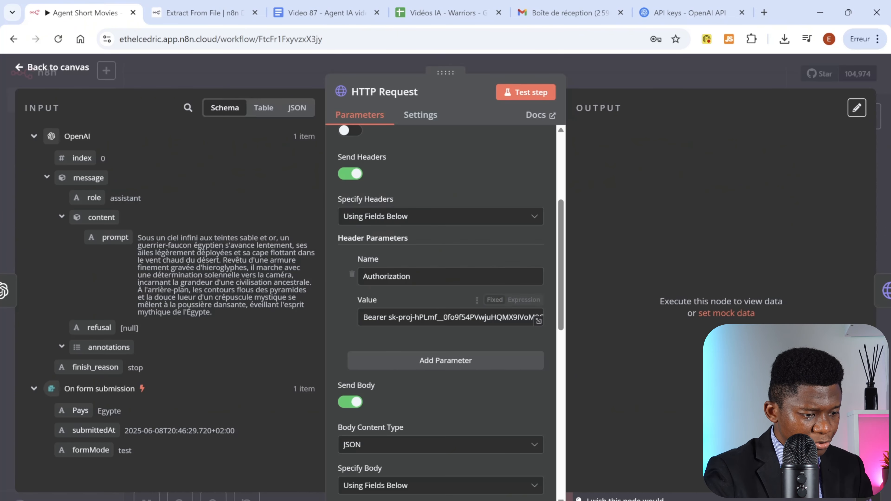
Step: Review the HTTP Request body settings, keeping JSON and Using Fields Below, and check the model, prompt and size parameters
{"action": "scroll", "coordinate": [556, 255], "scroll_direction": "down", "scroll_amount": 1}
{"action": "scroll", "coordinate": [557, 260], "scroll_direction": "down", "scroll_amount": 4}
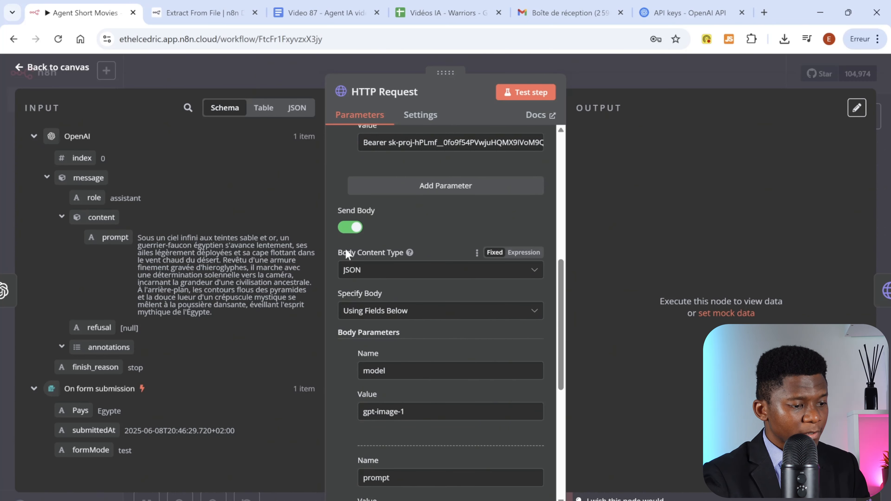
{"action": "left_click", "coordinate": [372, 275]}
{"action": "left_click", "coordinate": [384, 349]}
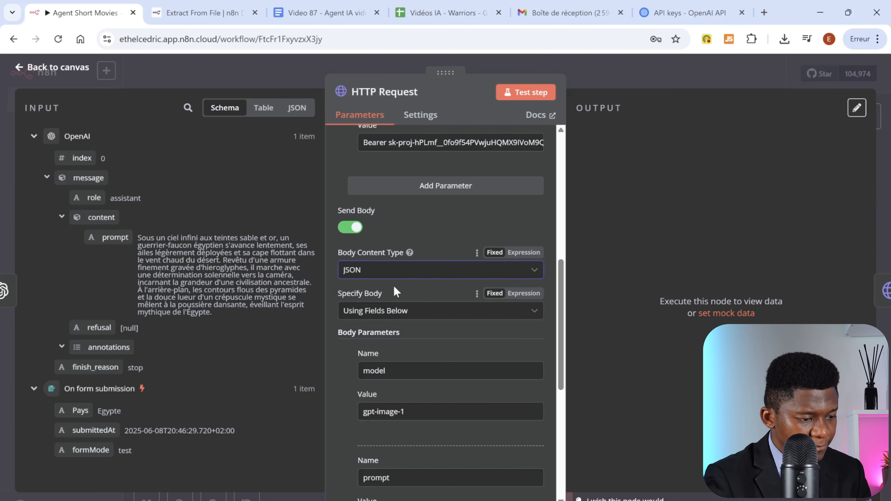
{"action": "scroll", "coordinate": [372, 264], "scroll_direction": "down", "scroll_amount": 2}
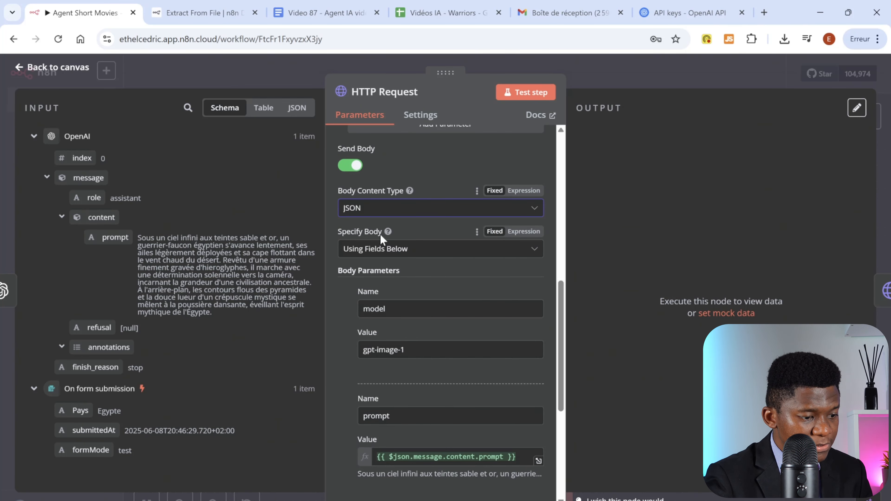
{"action": "left_click", "coordinate": [432, 250]}
{"action": "left_click", "coordinate": [408, 282]}
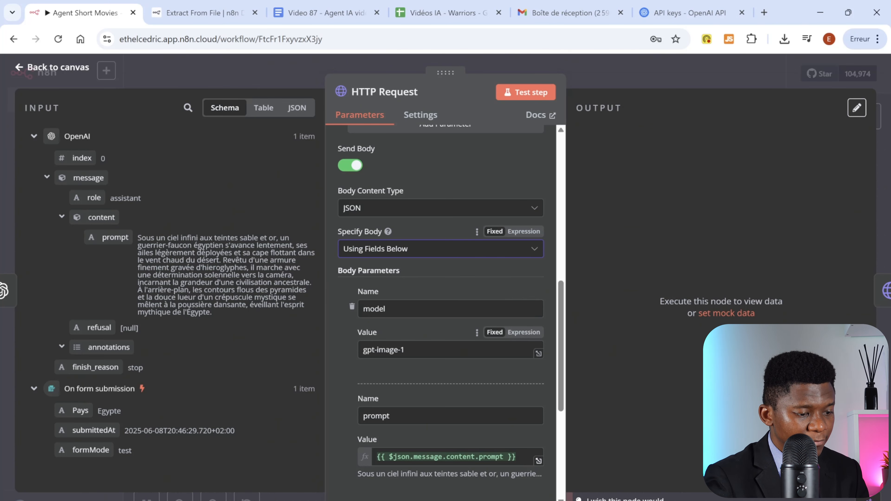
{"action": "left_click_drag", "start_coordinate": [405, 350], "coordinate": [363, 350]}
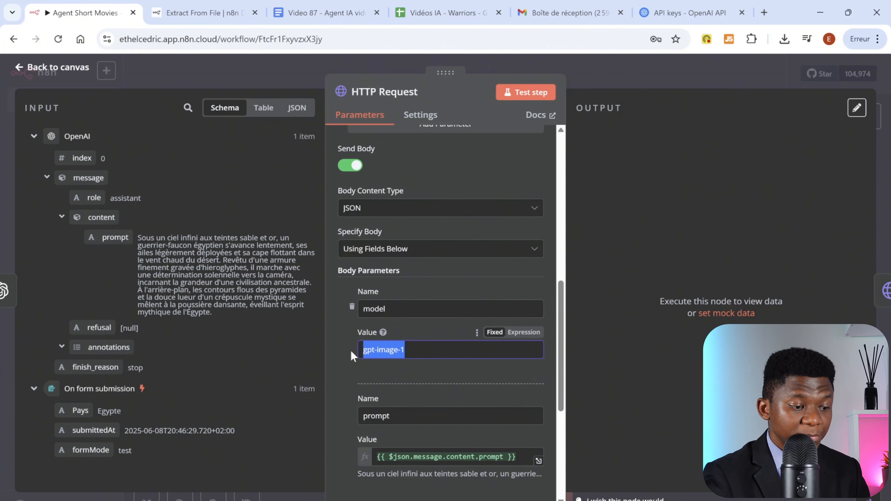
{"action": "scroll", "coordinate": [399, 280], "scroll_direction": "down", "scroll_amount": 3}
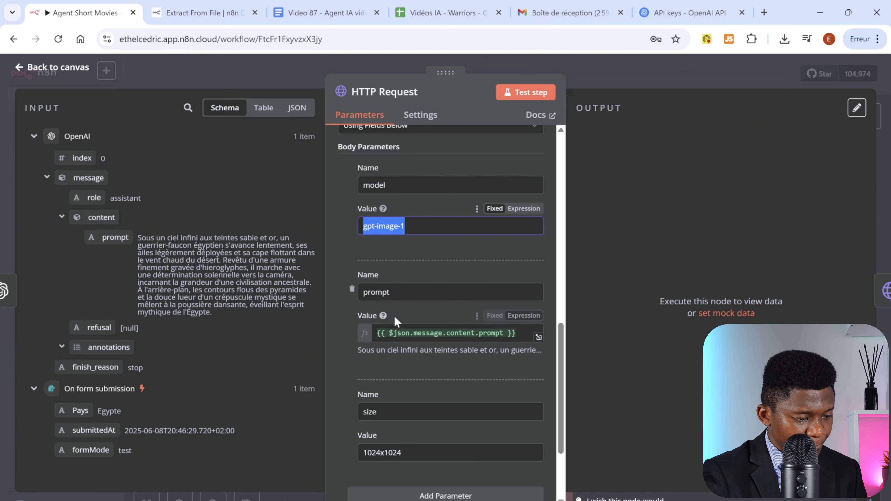
Step: Check the size parameter of the image request body, and test the HTTP Request node
{"action": "scroll", "coordinate": [408, 312], "scroll_direction": "down", "scroll_amount": 3}
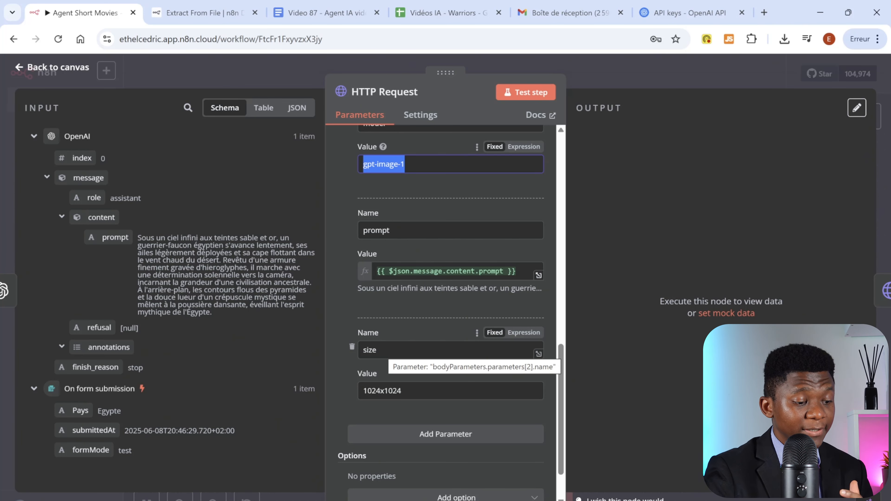
{"action": "left_click_drag", "start_coordinate": [376, 350], "coordinate": [354, 353]}
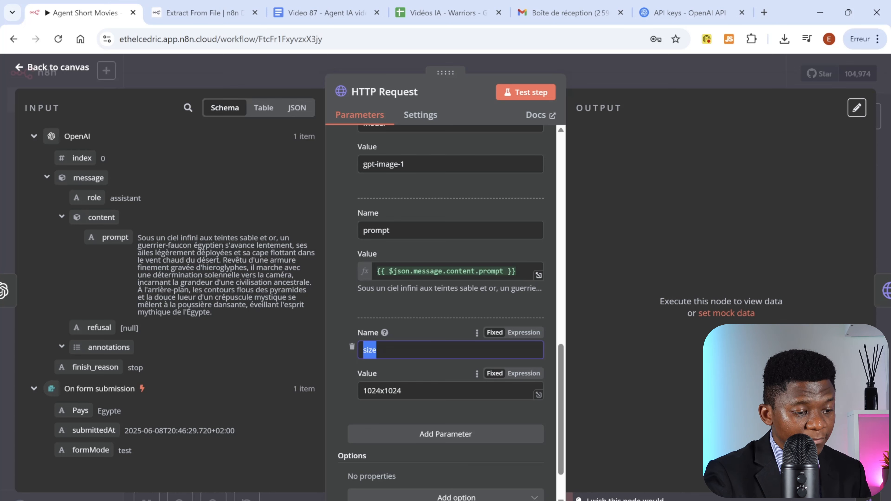
{"action": "scroll", "coordinate": [337, 355], "scroll_direction": "down", "scroll_amount": 2}
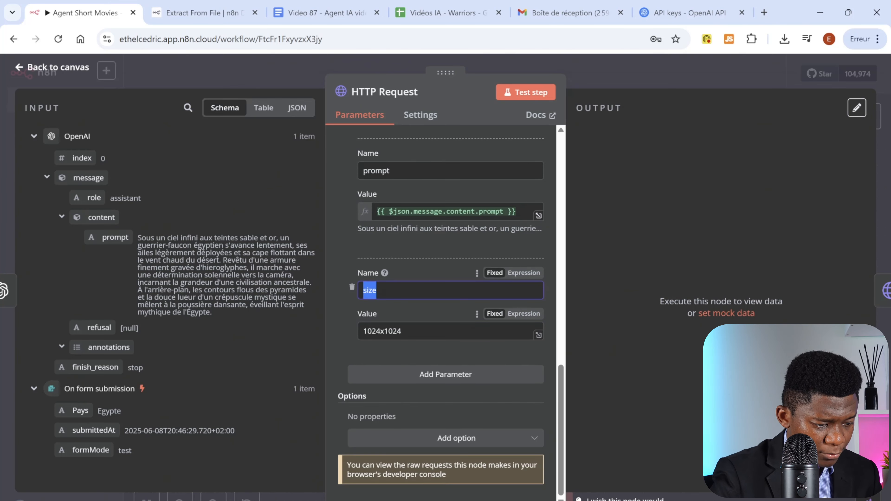
{"action": "left_click", "coordinate": [337, 345]}
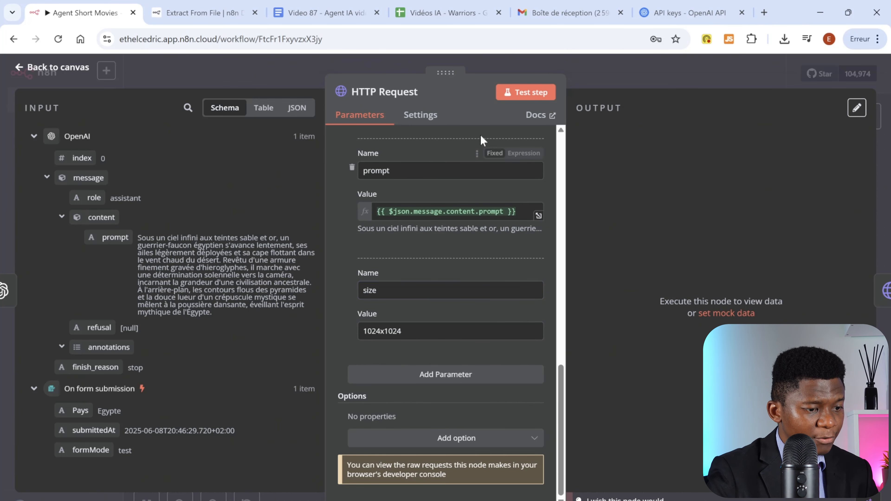
{"action": "left_click", "coordinate": [524, 97]}
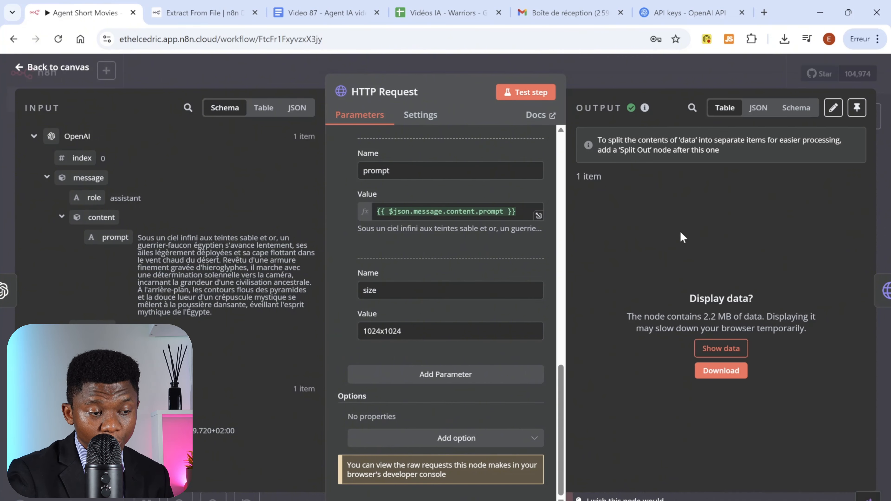
Step: Show the HTTP Request output data as JSON, highlight the b64_json value, and return to the workflow canvas
{"action": "left_click", "coordinate": [757, 113]}
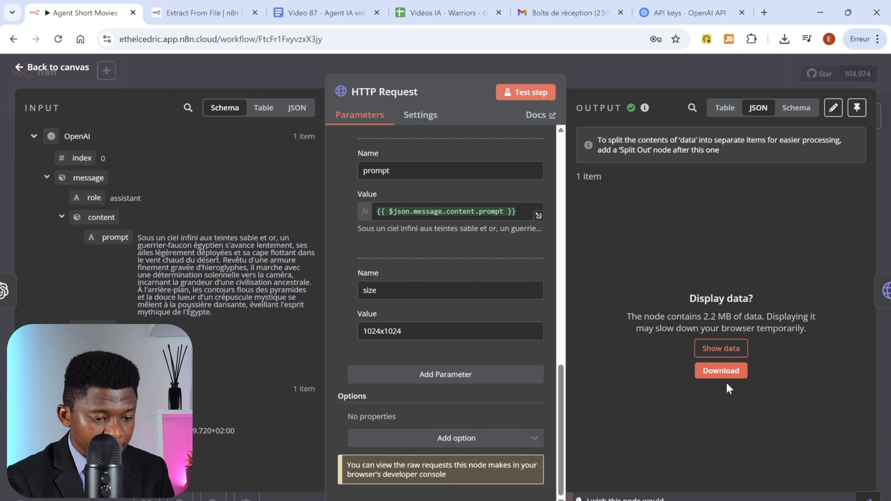
{"action": "left_click", "coordinate": [721, 349]}
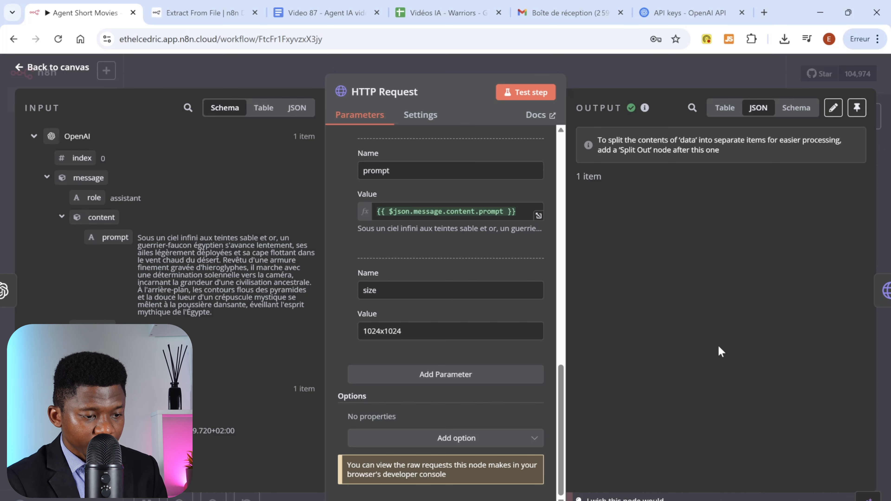
{"action": "left_click_drag", "start_coordinate": [675, 280], "coordinate": [782, 413]}
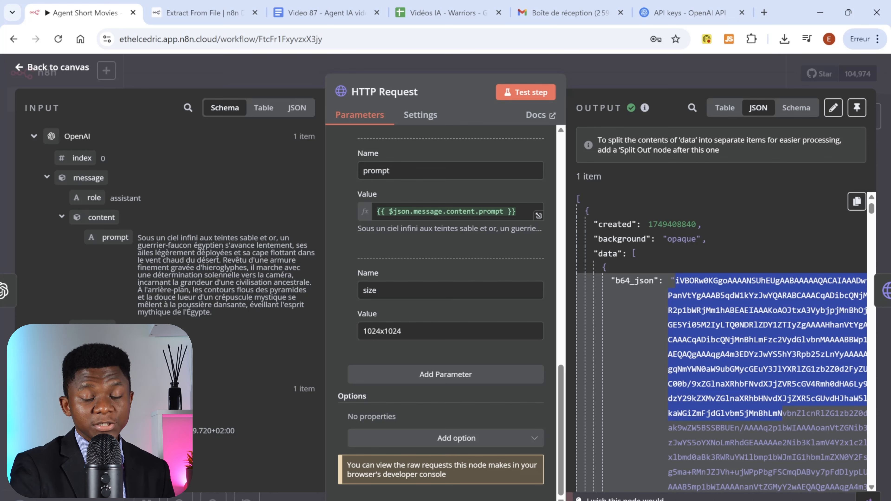
{"action": "left_click", "coordinate": [655, 73]}
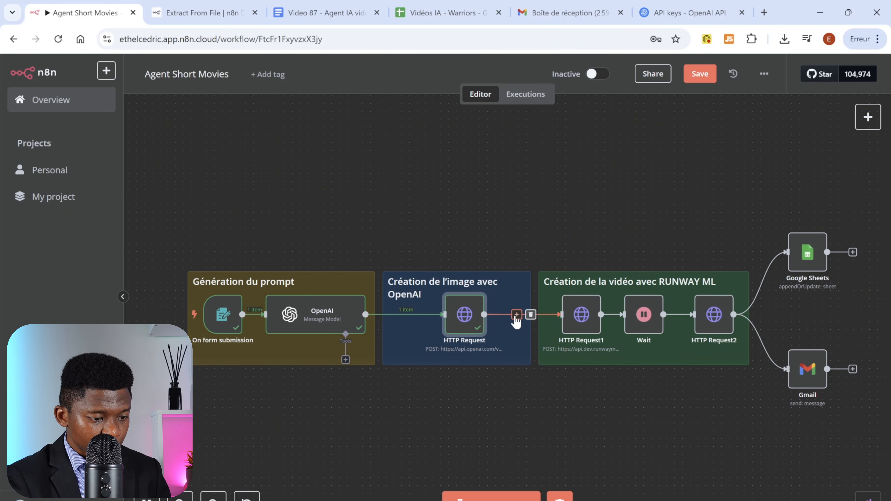
{"action": "left_click", "coordinate": [516, 315]}
{"action": "type", "text": "htt"}
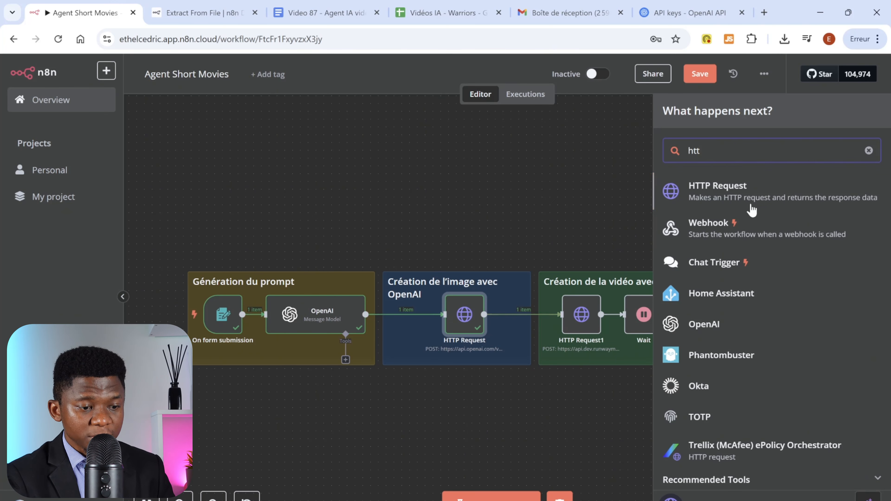
{"action": "left_click", "coordinate": [514, 201]}
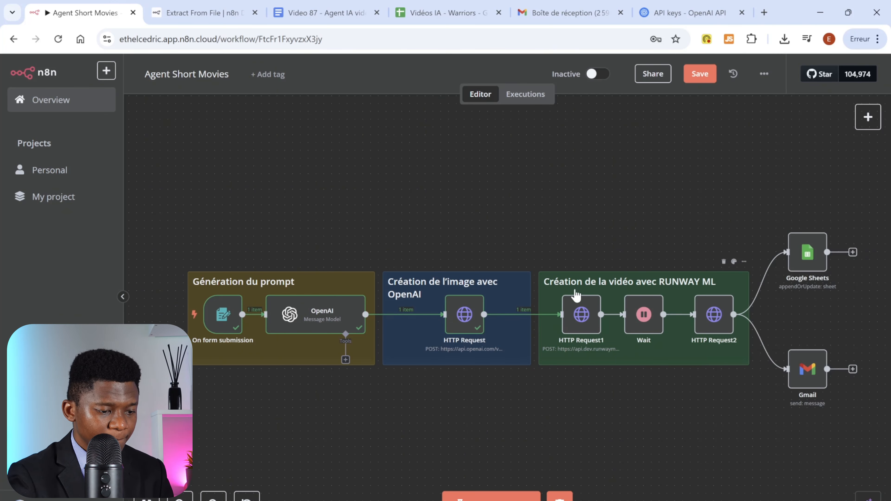
Step: Open the HTTP Request1 node in the Runway ML group and examine its image_to_video URL
{"action": "left_click", "coordinate": [579, 320]}
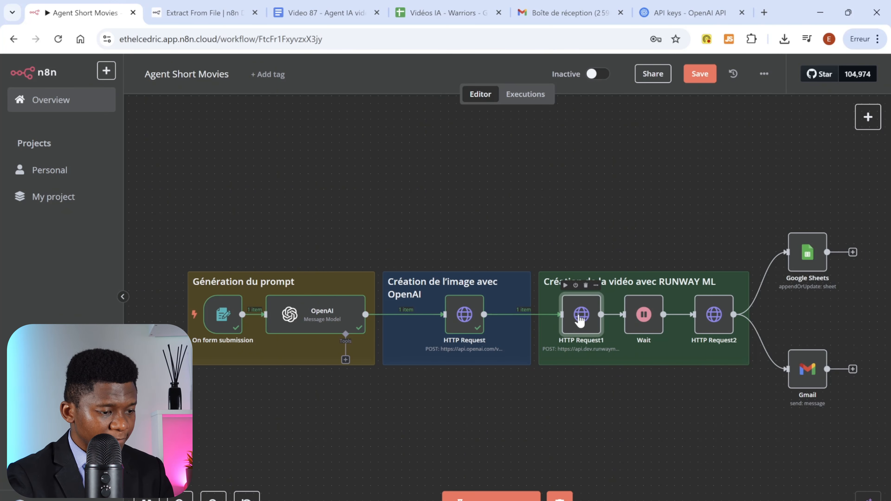
{"action": "double_click", "coordinate": [579, 320]}
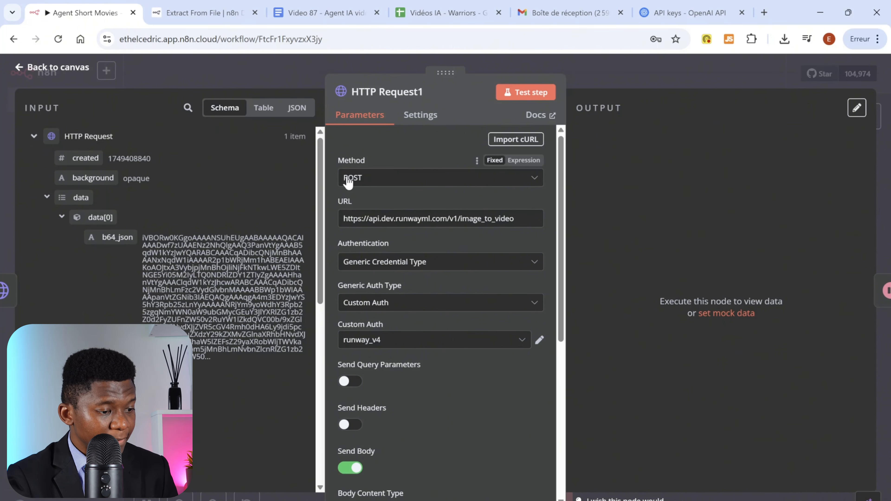
{"action": "left_click_drag", "start_coordinate": [537, 221], "coordinate": [321, 227]}
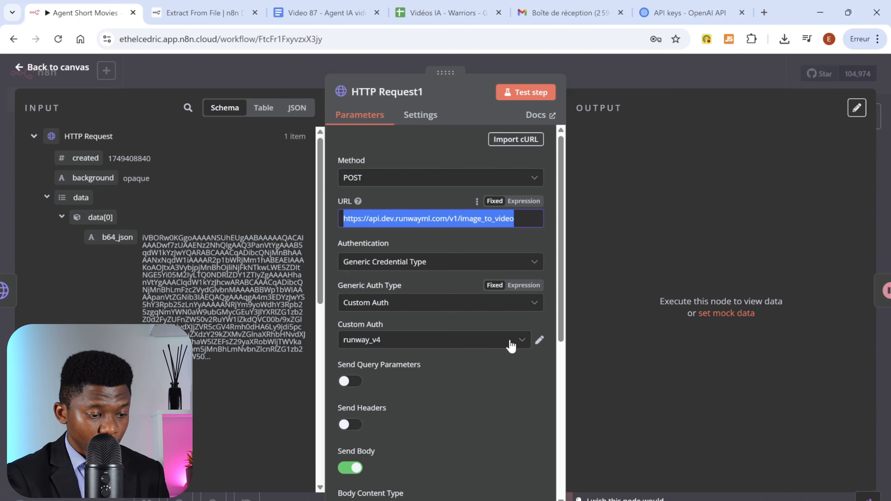
Step: Start a new Custom Auth credential and fill its JSON with the Runway headers, including the API key, copied from the Video 87 document
{"action": "left_click", "coordinate": [521, 345]}
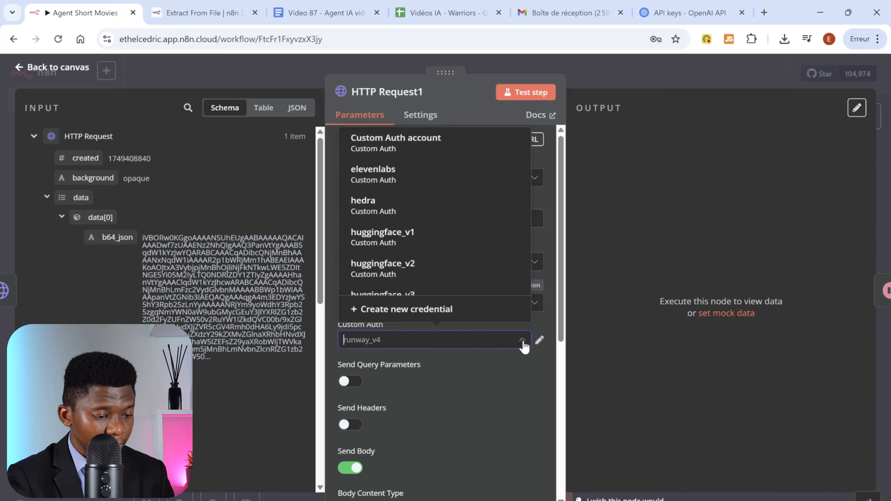
{"action": "left_click", "coordinate": [395, 308]}
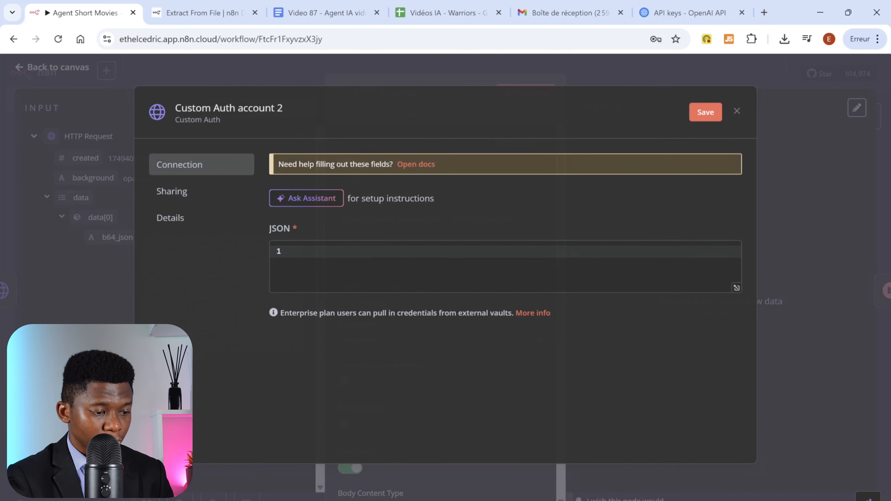
{"action": "left_click", "coordinate": [306, 253]}
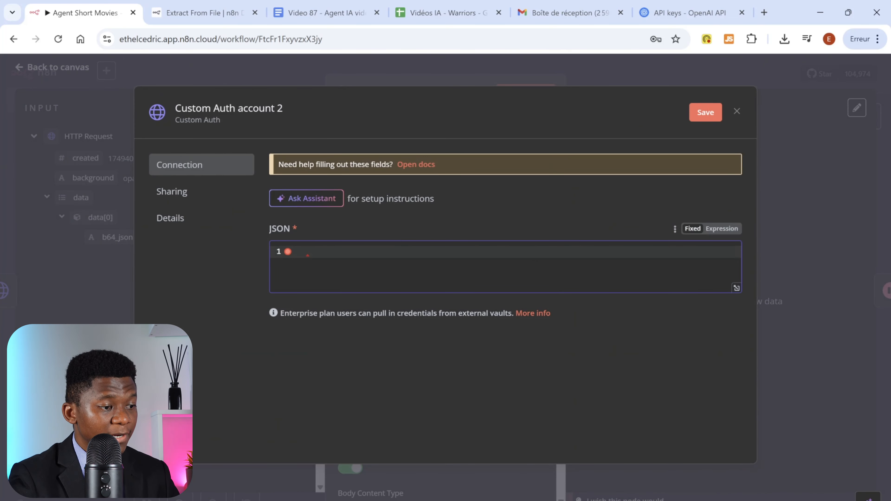
{"action": "left_click", "coordinate": [317, 14]}
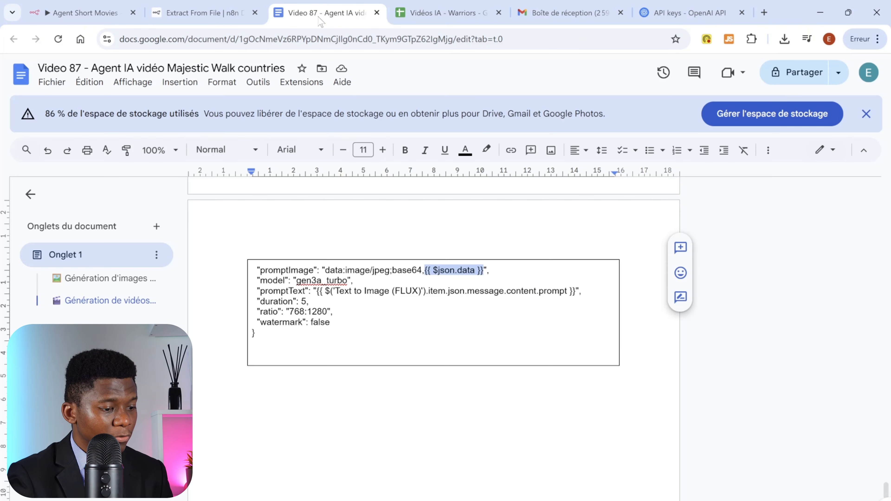
{"action": "scroll", "coordinate": [434, 316], "scroll_direction": "up", "scroll_amount": 6}
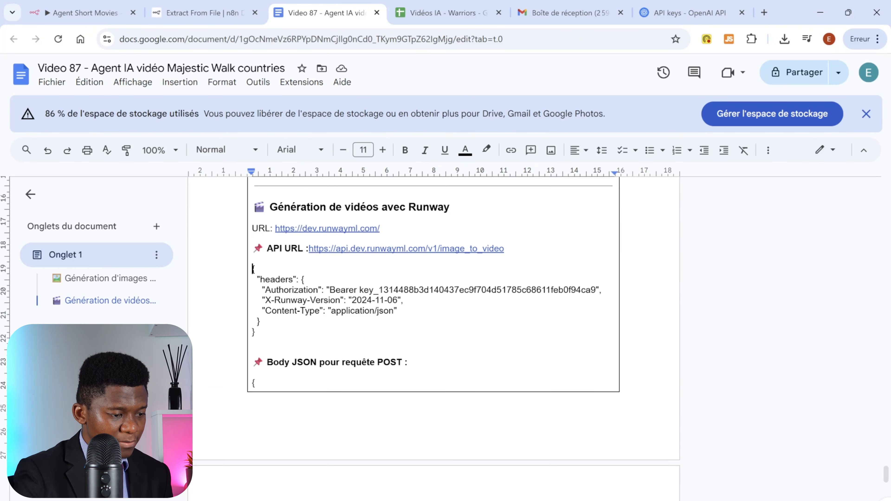
{"action": "left_click_drag", "start_coordinate": [253, 268], "coordinate": [256, 332]}
{"action": "key", "text": "ctrl+c"}
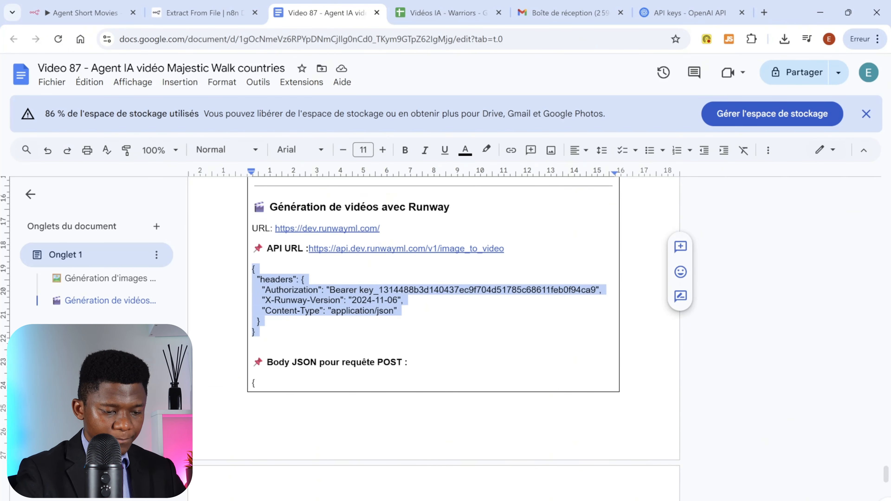
{"action": "left_click", "coordinate": [84, 13]}
{"action": "key", "text": "ctrl+v"}
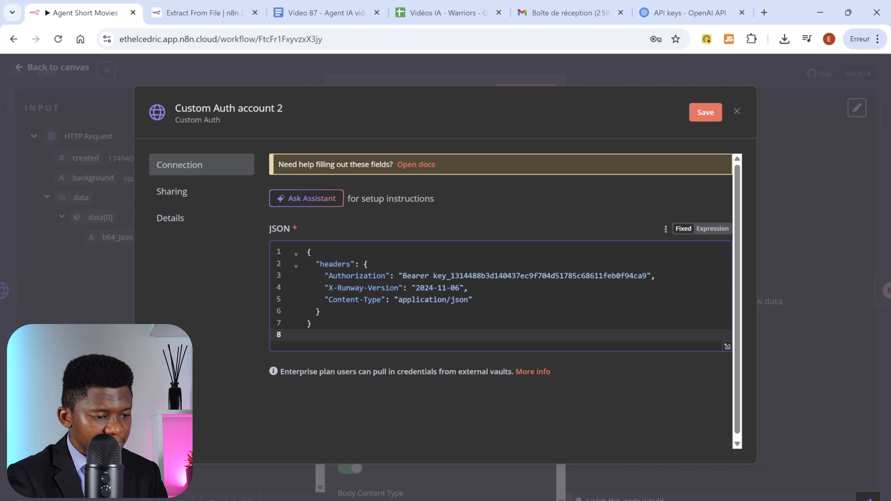
Step: Copy the API key after Bearer in the credential's Authorization header, and remove it from the JSON
{"action": "double_click", "coordinate": [540, 276]}
{"action": "key", "text": "ctrl+c"}
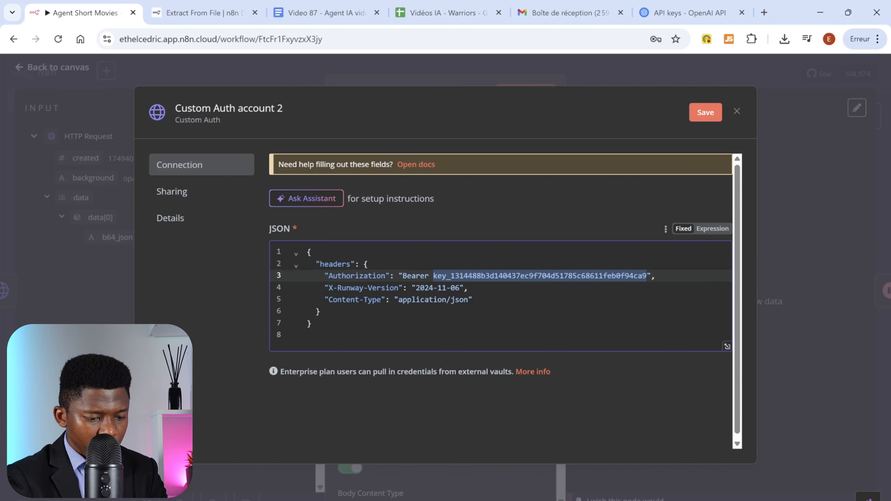
{"action": "key", "text": "BackSpace"}
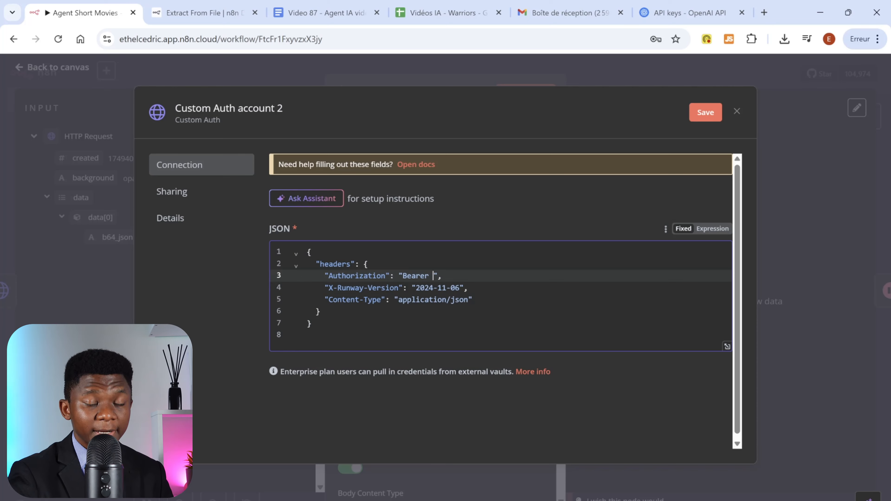
Step: Search Google for runway api in a new browser tab, open the Runway API site, and enter its Dev Portal
{"action": "left_click", "coordinate": [765, 12]}
{"action": "type", "text": "g"}
{"action": "key", "text": "Return"}
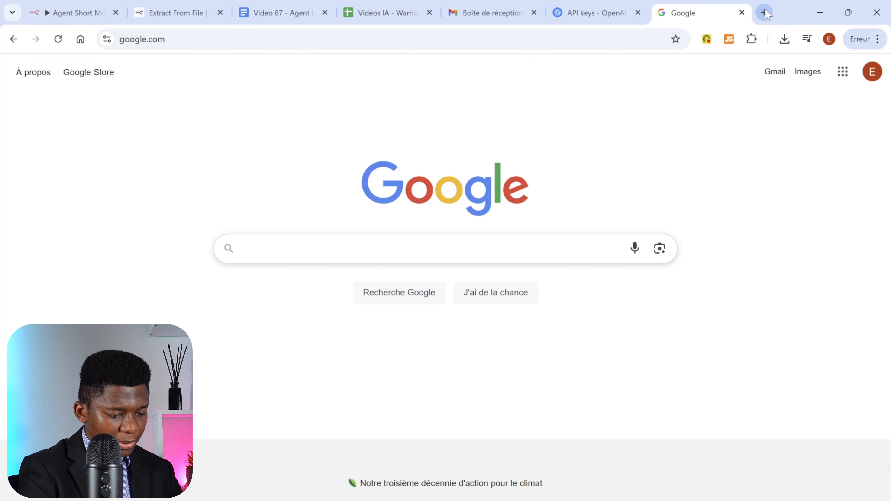
{"action": "type", "text": "runway a"}
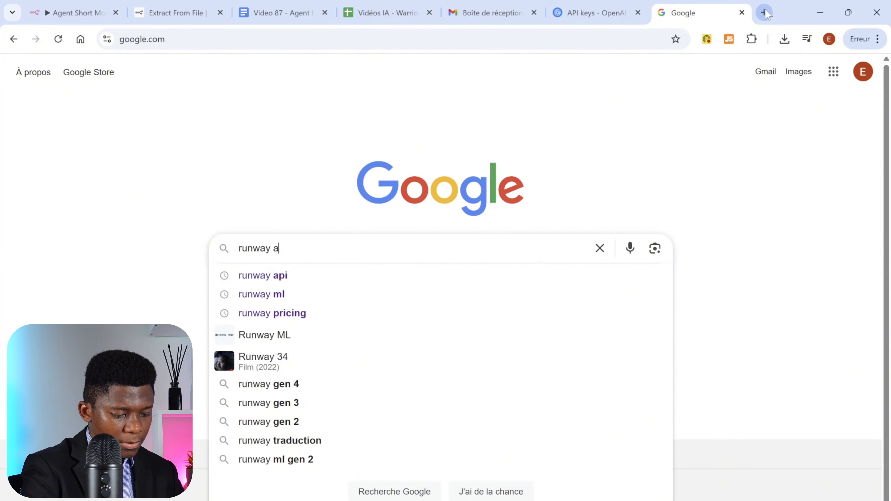
{"action": "type", "text": "pi"}
{"action": "key", "text": "Return"}
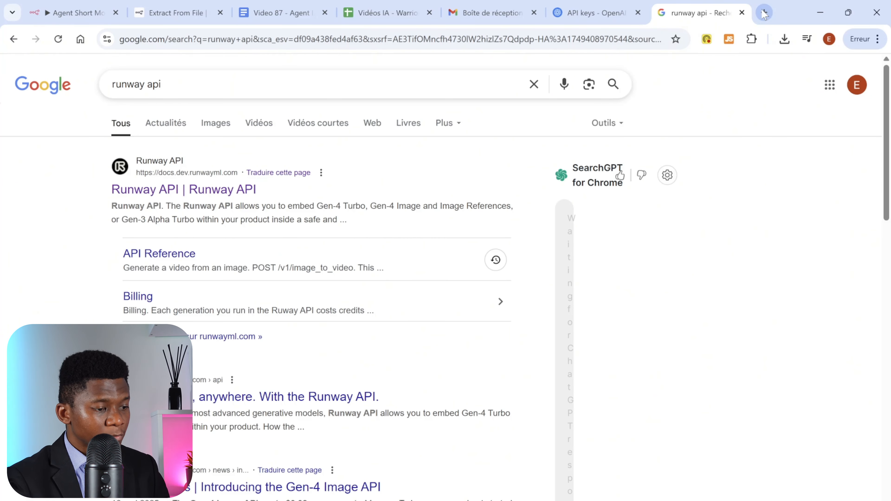
{"action": "left_click", "coordinate": [182, 192]}
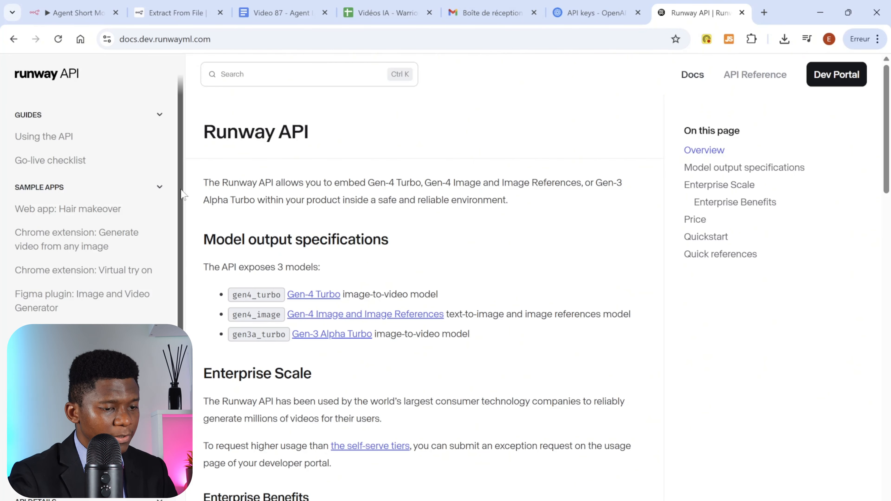
{"action": "left_click", "coordinate": [838, 77]}
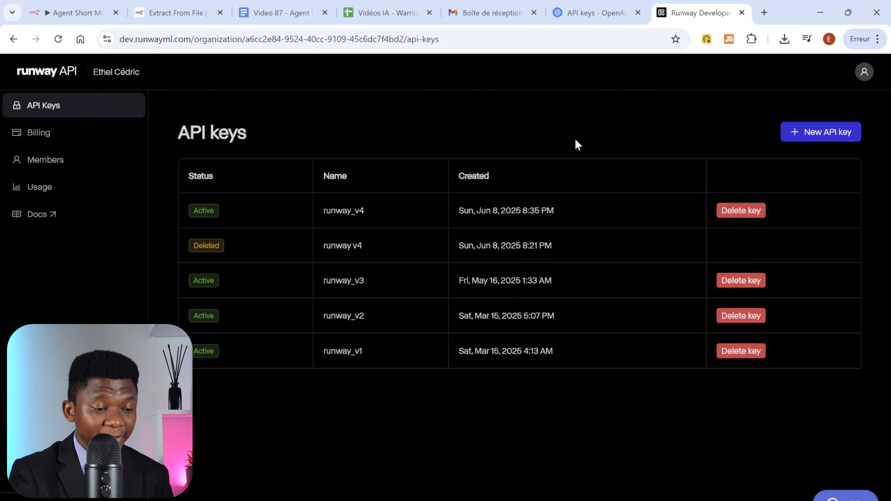
Step: View the form for creating a new Runway API key, and close it without creating one
{"action": "left_click", "coordinate": [822, 131]}
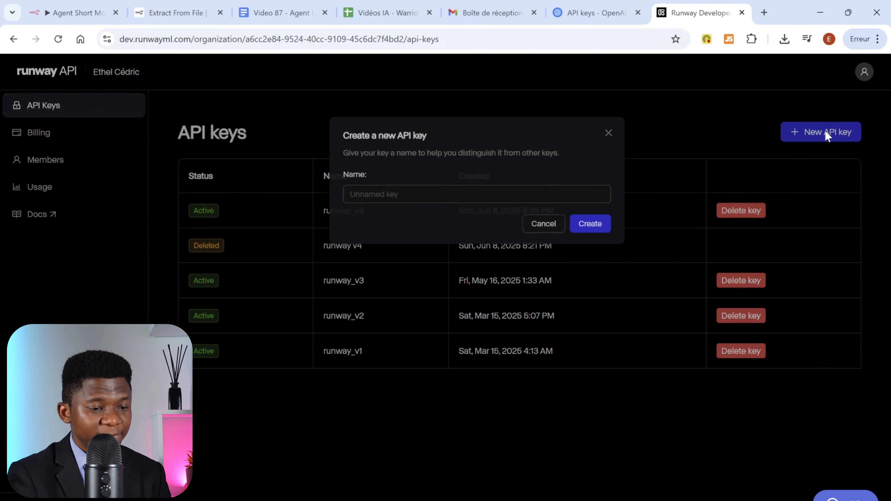
{"action": "left_click", "coordinate": [329, 194]}
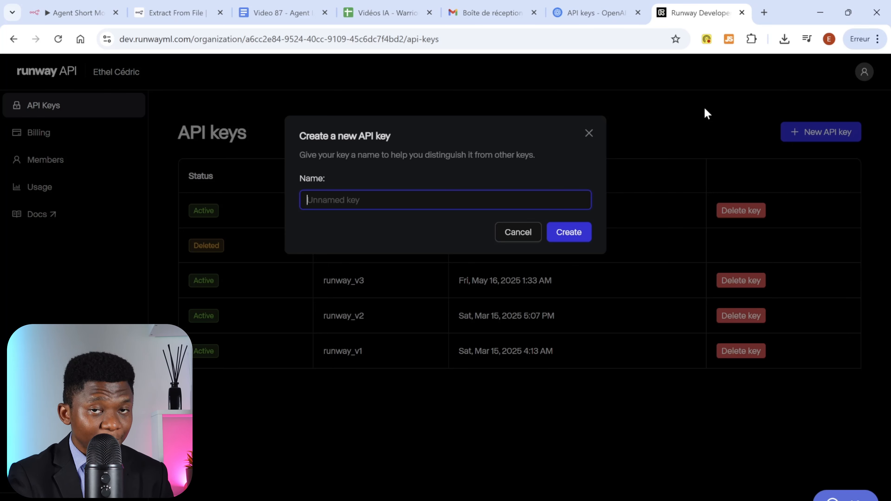
{"action": "left_click", "coordinate": [588, 133]}
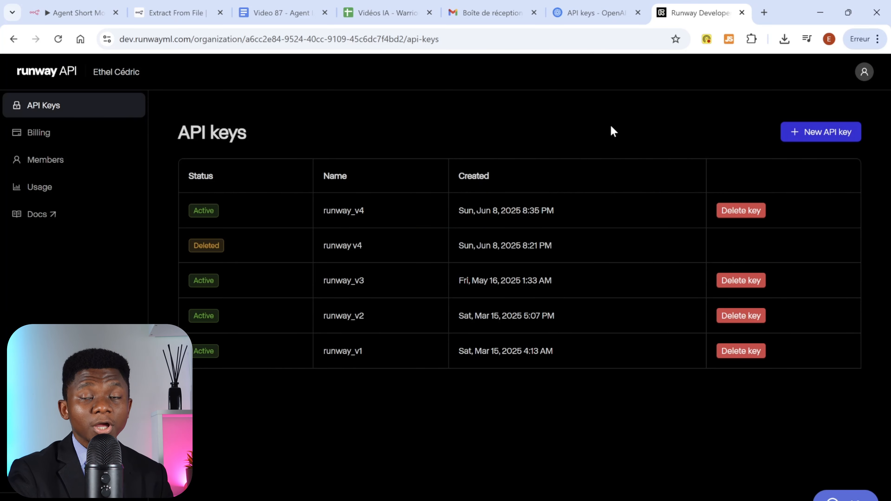
Step: Back in n8n, paste the API key after Bearer in the Authorization header, and close the new credential without saving
{"action": "left_click", "coordinate": [76, 13]}
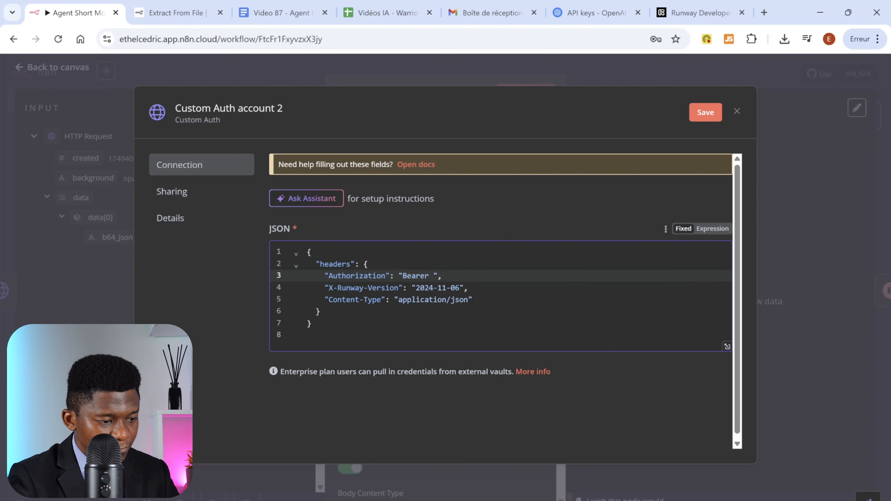
{"action": "key", "text": "ctrl+v"}
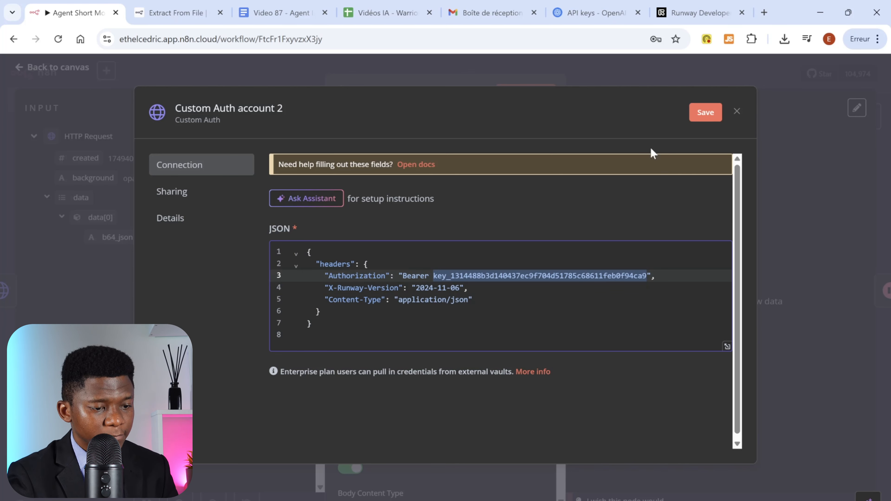
{"action": "left_click", "coordinate": [736, 111]}
{"action": "left_click", "coordinate": [482, 321]}
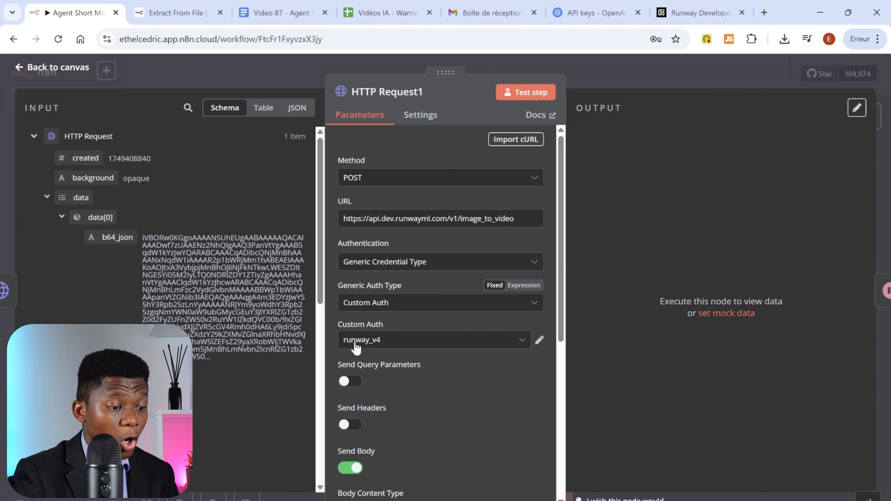
Step: In the HTTP Request1 node, choose JSON as the body content type and Using JSON for specifying the body
{"action": "scroll", "coordinate": [558, 307], "scroll_direction": "down", "scroll_amount": 3}
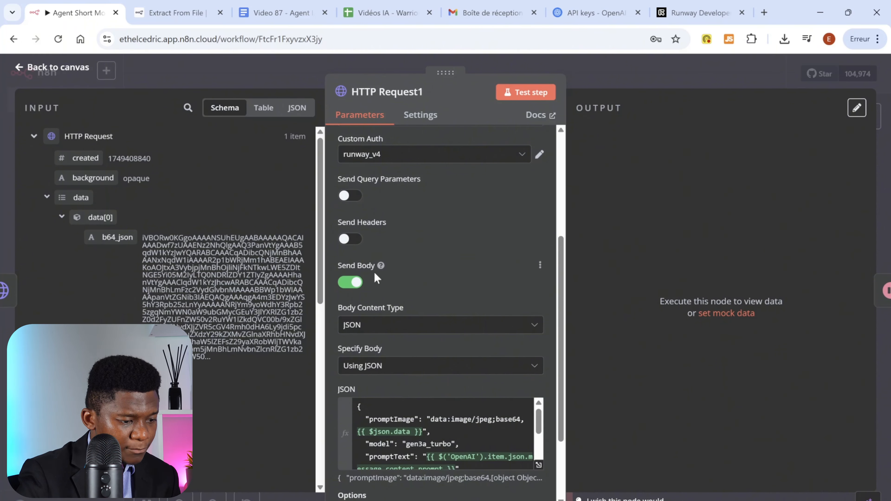
{"action": "scroll", "coordinate": [382, 272], "scroll_direction": "down", "scroll_amount": 2}
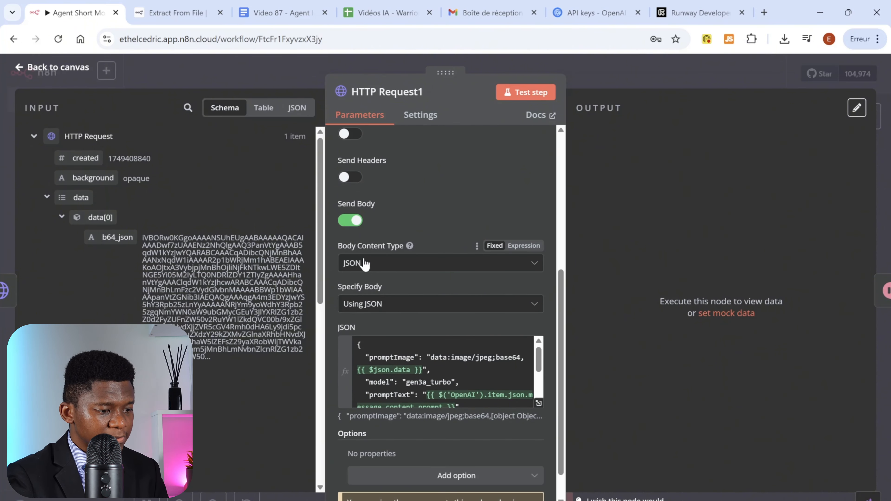
{"action": "left_click", "coordinate": [374, 266]}
{"action": "left_click", "coordinate": [366, 337]}
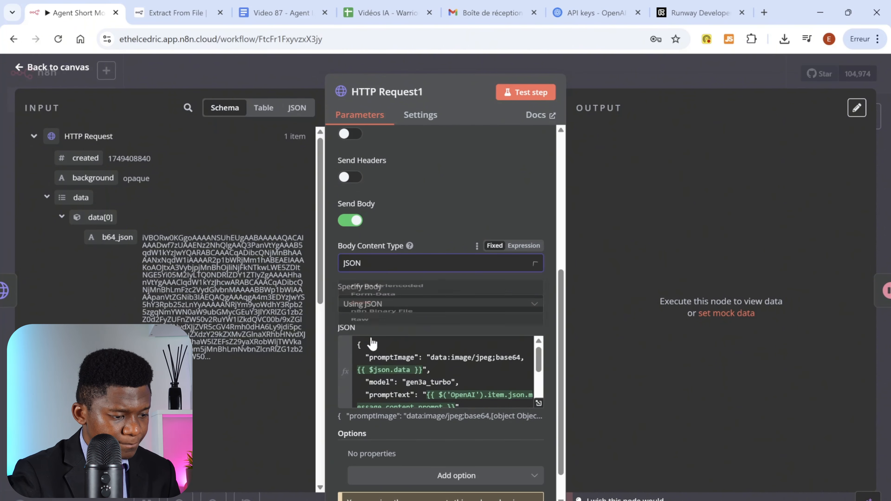
{"action": "scroll", "coordinate": [366, 287], "scroll_direction": "down", "scroll_amount": 1}
{"action": "left_click", "coordinate": [392, 271]}
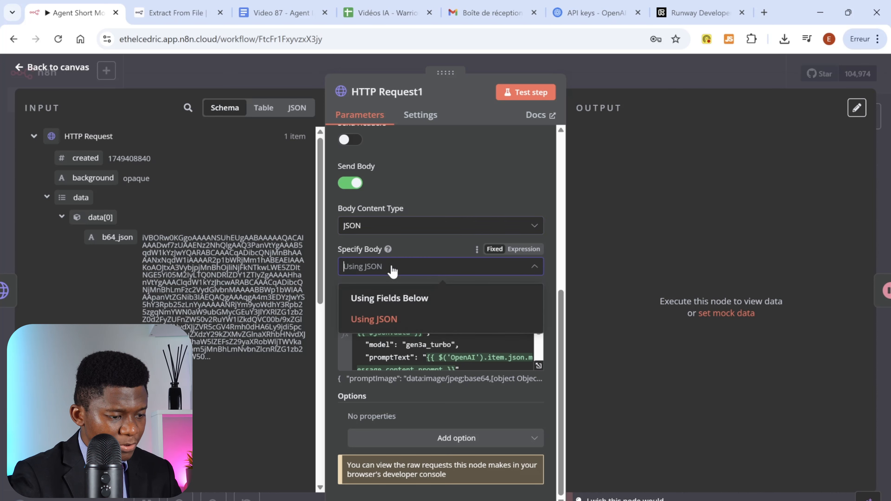
{"action": "left_click", "coordinate": [381, 320]}
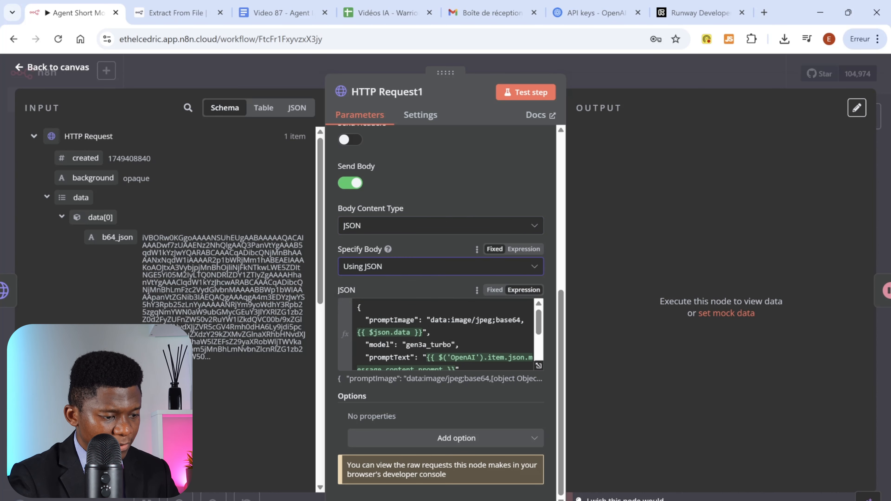
Step: Review the whole JSON body of the image-to-video request, test the HTTP Request1 node, and return to the canvas
{"action": "left_click", "coordinate": [378, 320]}
{"action": "key", "text": "ctrl+a"}
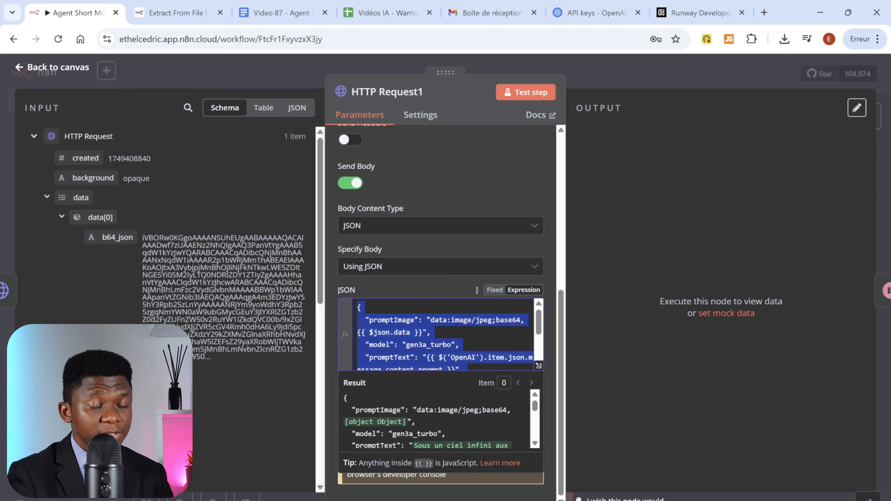
{"action": "scroll", "coordinate": [442, 333], "scroll_direction": "down", "scroll_amount": 3}
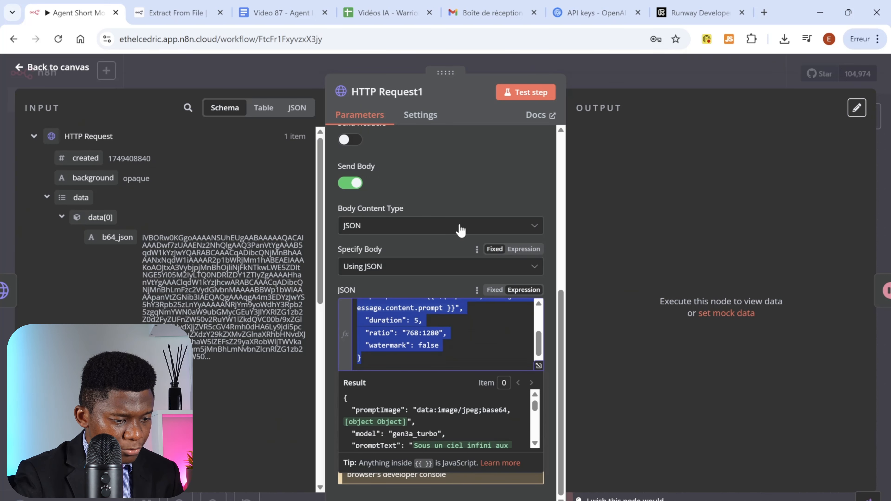
{"action": "left_click", "coordinate": [476, 197]}
{"action": "scroll", "coordinate": [442, 334], "scroll_direction": "down", "scroll_amount": 1}
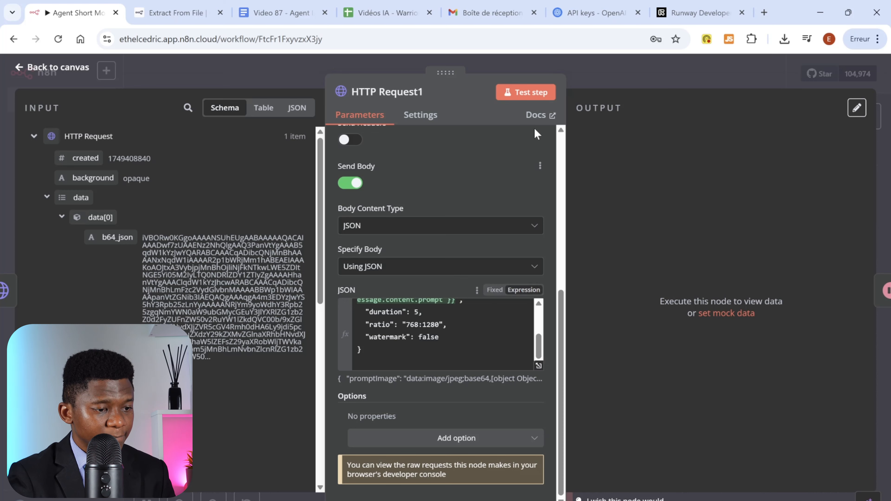
{"action": "left_click", "coordinate": [526, 92]}
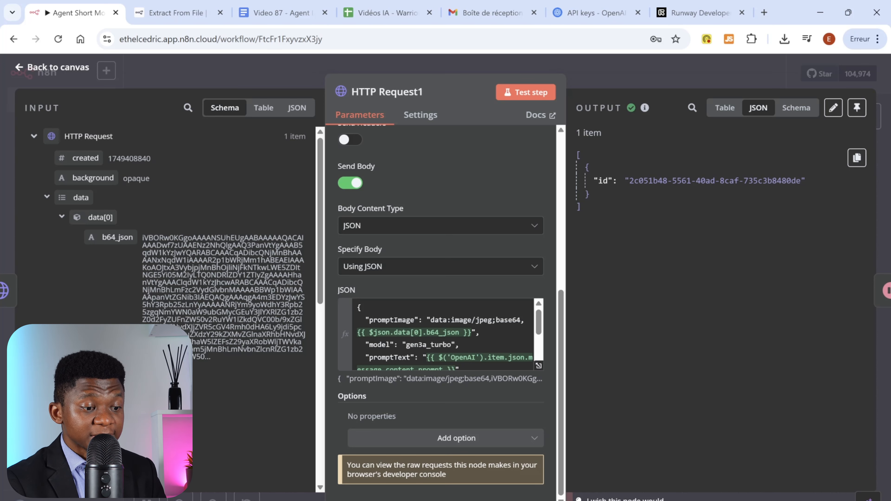
{"action": "left_click", "coordinate": [646, 72]}
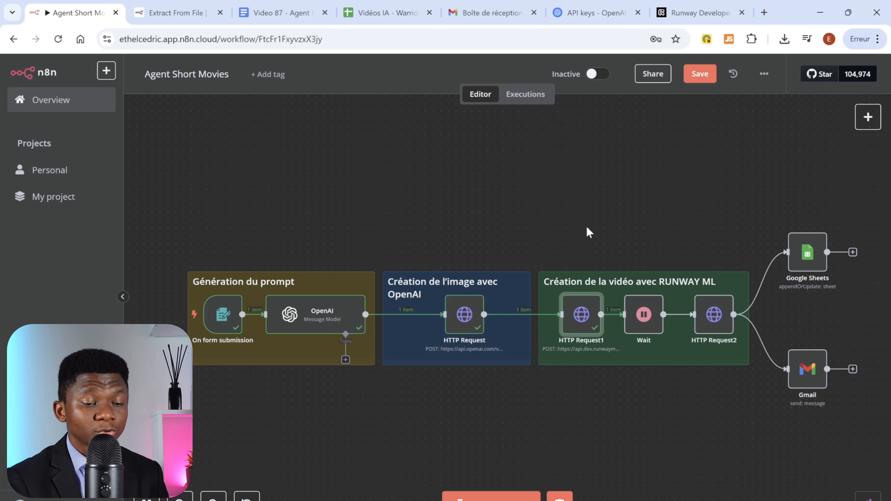
Step: Search for the Wait node from the connection after HTTP Request1, and close the search without adding a node
{"action": "mouse_move", "coordinate": [609, 320]}
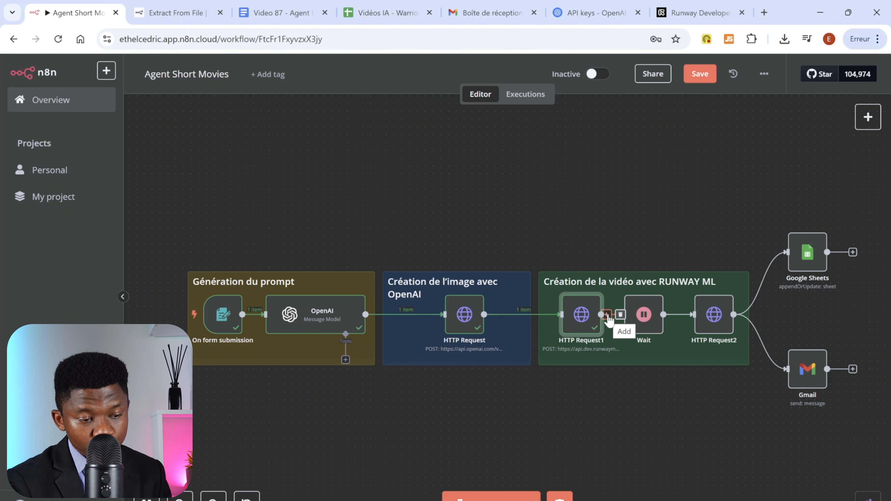
{"action": "left_click", "coordinate": [606, 314]}
{"action": "type", "text": "wai"}
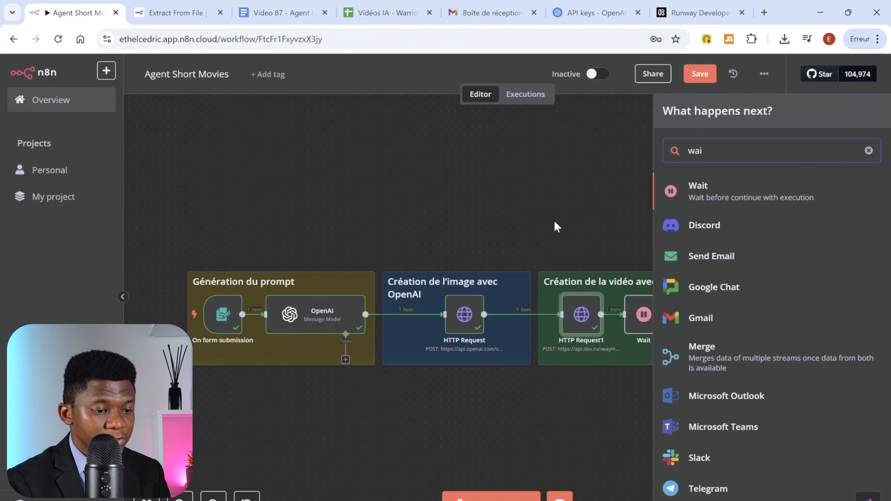
{"action": "left_click", "coordinate": [636, 255]}
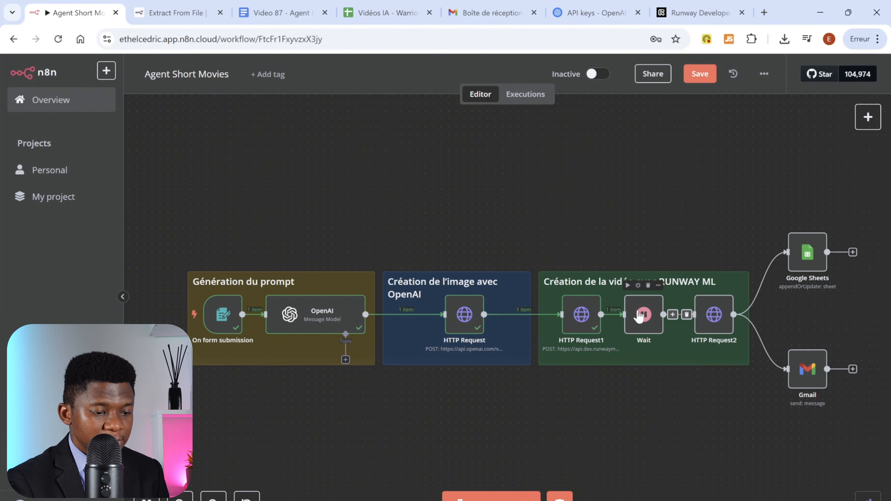
Step: Open the existing Wait node, test it, and return to the canvas
{"action": "double_click", "coordinate": [643, 316]}
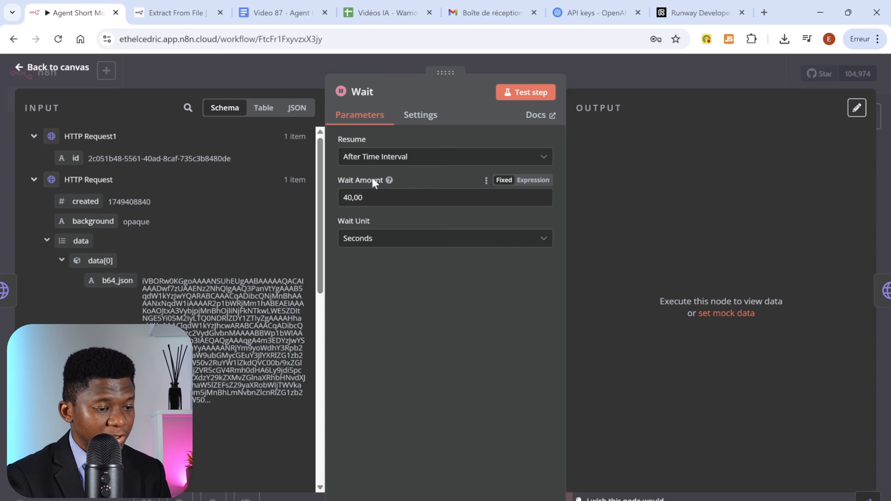
{"action": "left_click", "coordinate": [522, 94]}
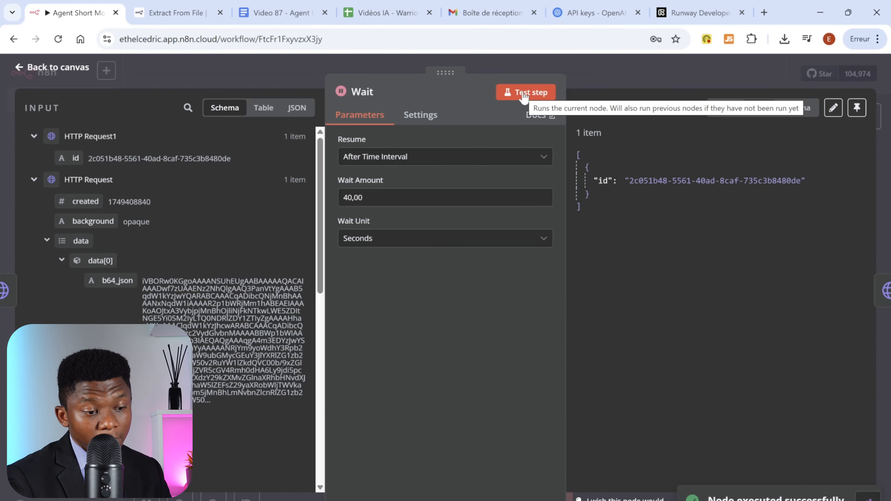
{"action": "left_click", "coordinate": [665, 71]}
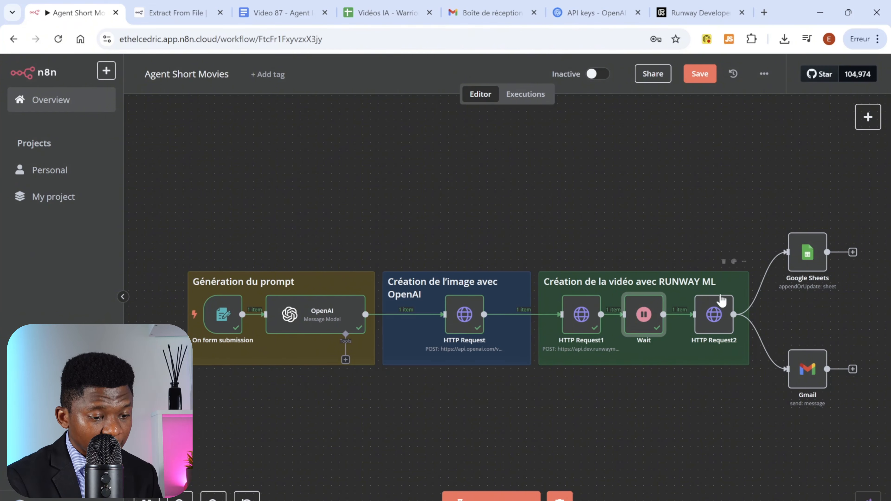
Step: Open the HTTP Request2 node and review its method, Runway task URL expression, and the Using Fields Below header mode
{"action": "left_click", "coordinate": [712, 314]}
{"action": "double_click", "coordinate": [713, 314]}
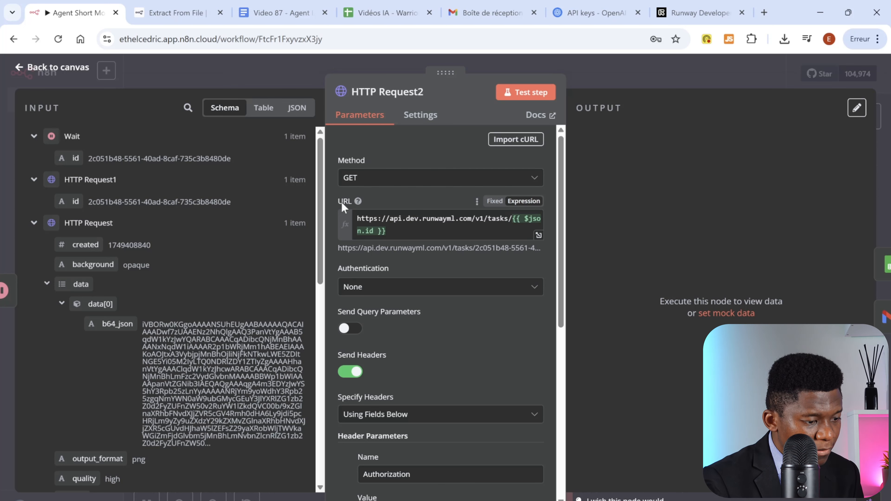
{"action": "triple_click", "coordinate": [349, 218]}
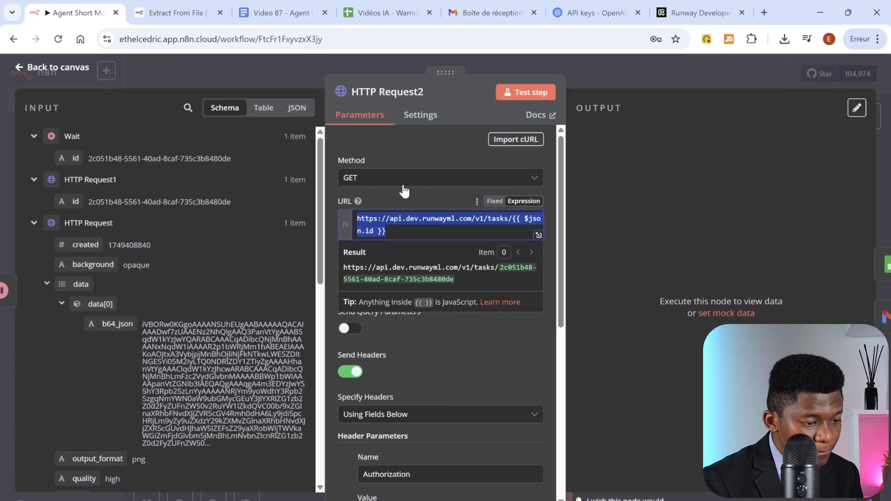
{"action": "left_click", "coordinate": [413, 145]}
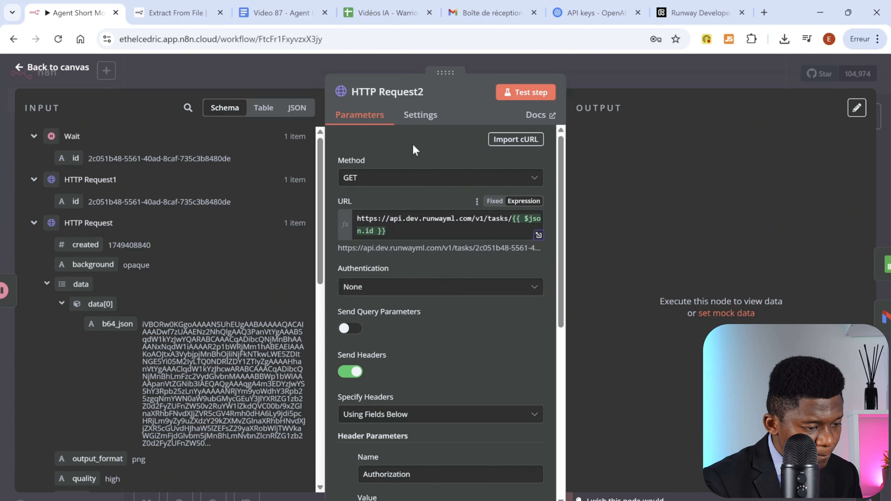
{"action": "scroll", "coordinate": [355, 207], "scroll_direction": "down", "scroll_amount": 2}
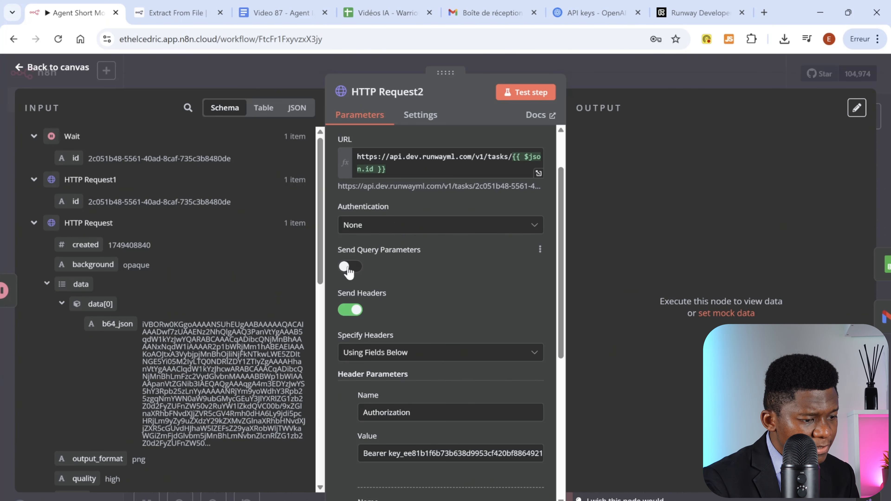
{"action": "scroll", "coordinate": [374, 280], "scroll_direction": "down", "scroll_amount": 3}
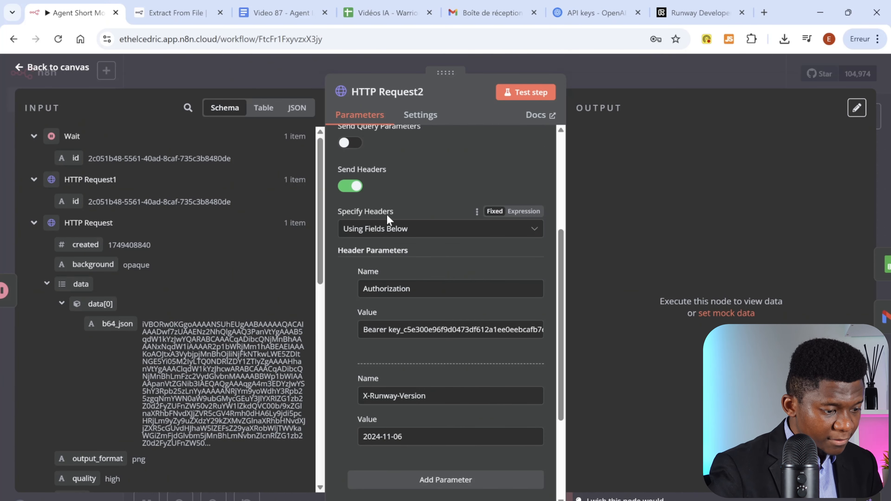
{"action": "left_click", "coordinate": [426, 232]}
{"action": "left_click", "coordinate": [409, 258]}
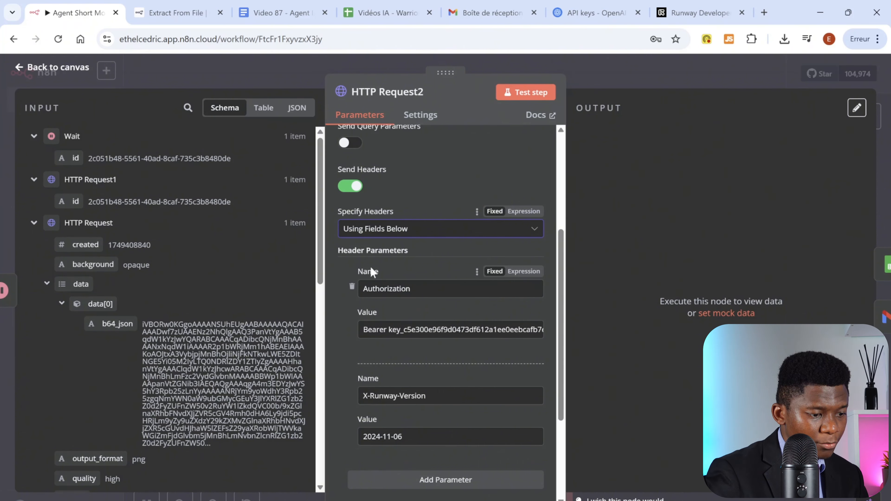
Step: Examine the names and values of the Authorization and X-Runway-Version headers in HTTP Request2, viewing the full Authorization value
{"action": "double_click", "coordinate": [386, 289]}
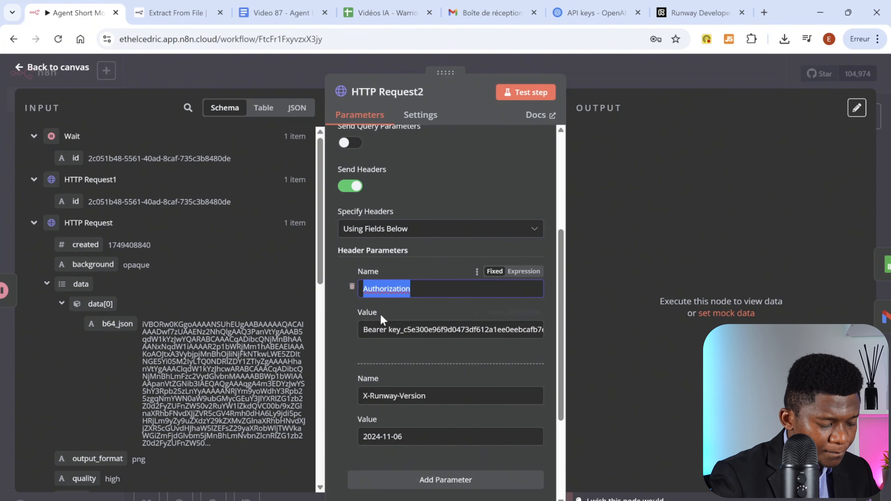
{"action": "left_click", "coordinate": [538, 339]}
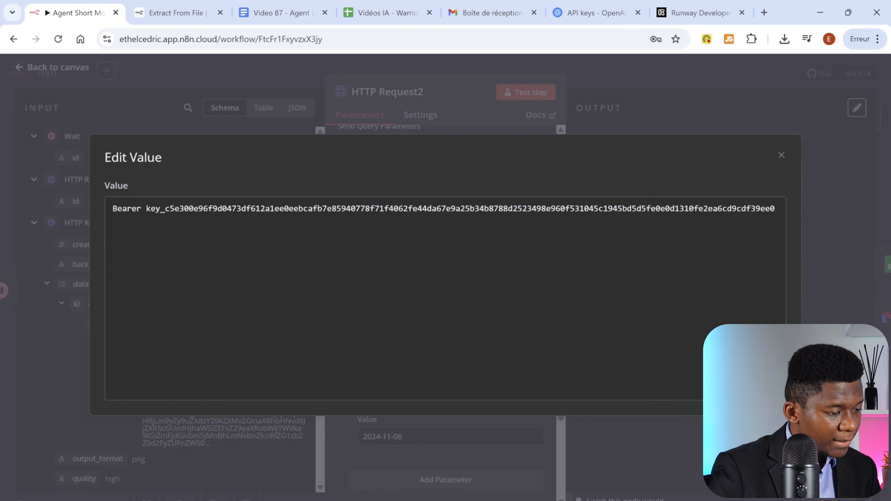
{"action": "double_click", "coordinate": [126, 209]}
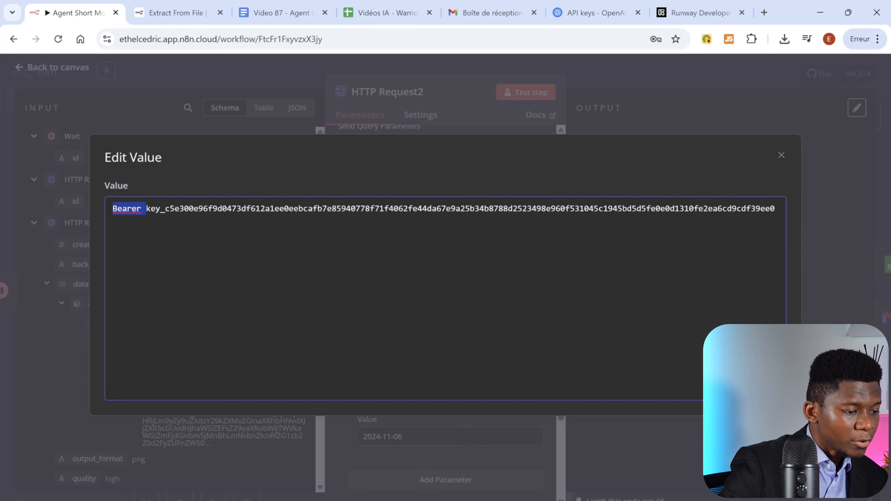
{"action": "left_click", "coordinate": [832, 218]}
{"action": "scroll", "coordinate": [399, 302], "scroll_direction": "down", "scroll_amount": 2}
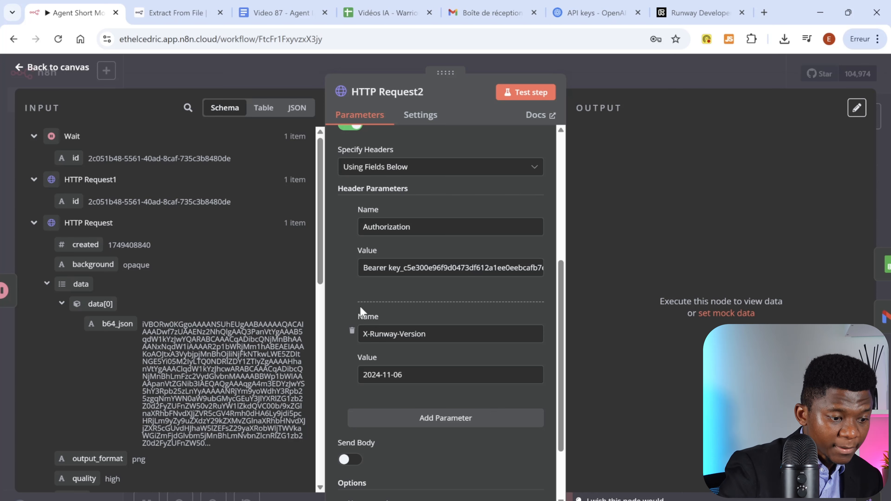
{"action": "left_click_drag", "start_coordinate": [426, 333], "coordinate": [363, 333]}
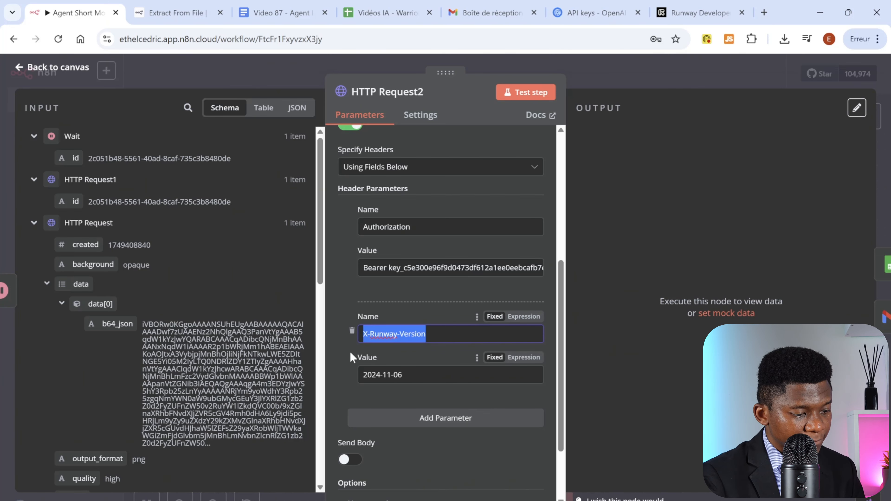
{"action": "left_click", "coordinate": [402, 375]}
{"action": "left_click_drag", "start_coordinate": [402, 374], "coordinate": [354, 375]}
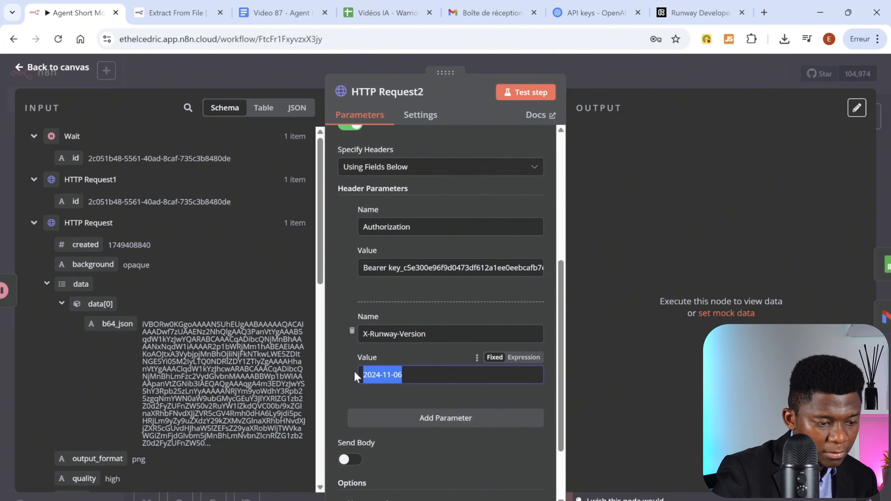
{"action": "scroll", "coordinate": [397, 356], "scroll_direction": "down", "scroll_amount": 2}
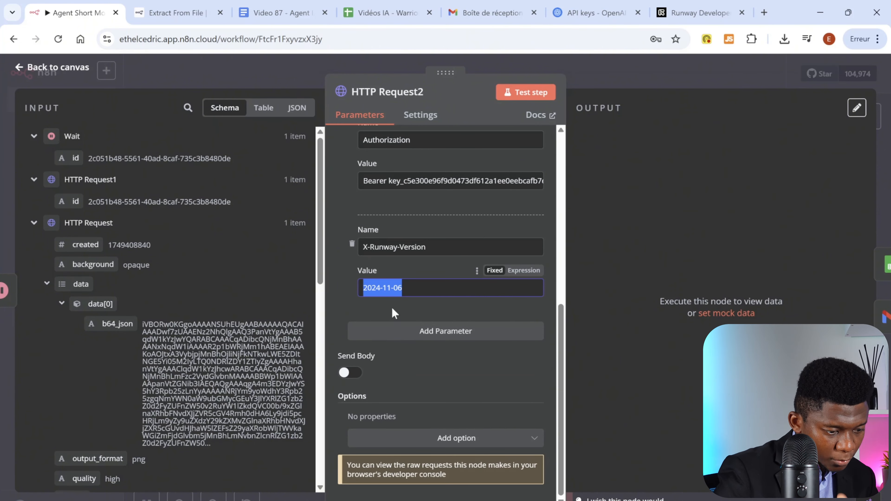
Step: Test the HTTP Request2 node, highlight the video URL in its output, and return to the canvas
{"action": "left_click", "coordinate": [523, 95]}
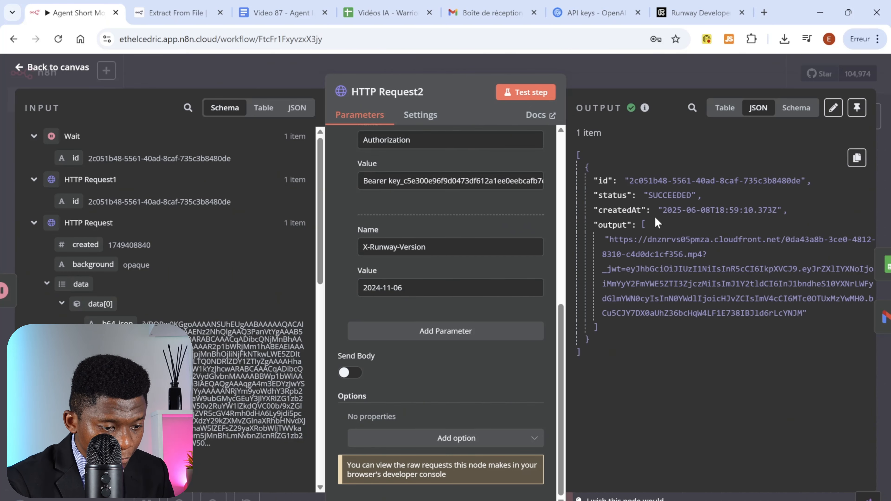
{"action": "left_click_drag", "start_coordinate": [609, 240], "coordinate": [804, 314]}
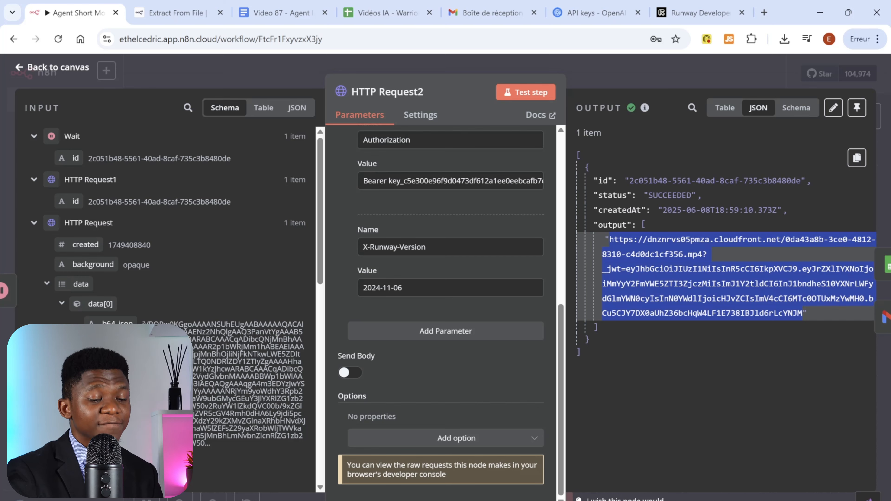
{"action": "left_click", "coordinate": [635, 68]}
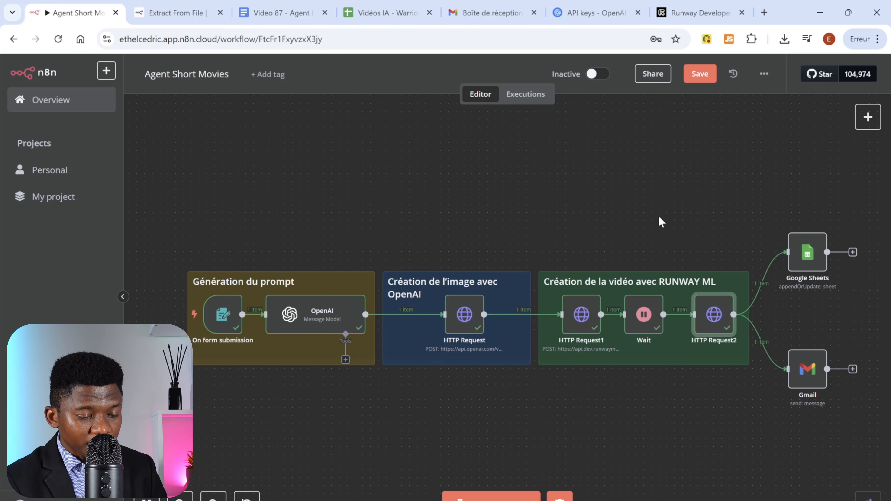
Step: Search the node library for "shee" from the HTTP Request2 connection and examine the Google Sheets action Append or update row in sheet
{"action": "mouse_move", "coordinate": [789, 260]}
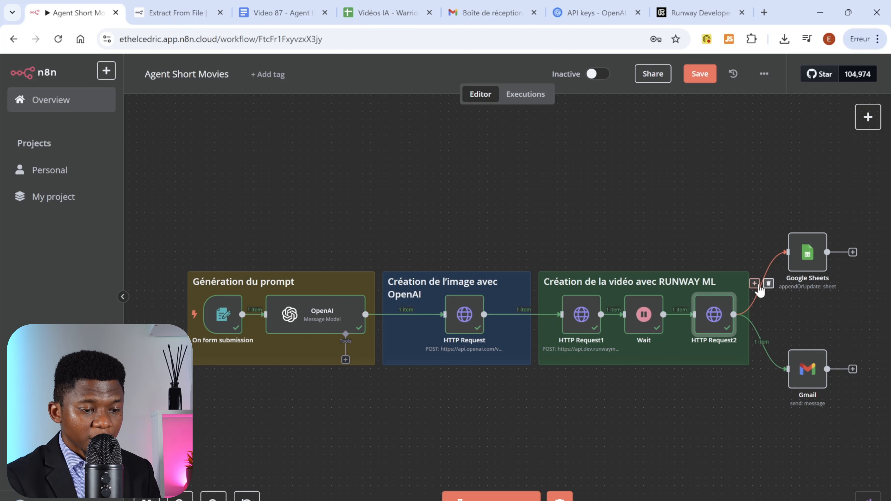
{"action": "left_click", "coordinate": [754, 284]}
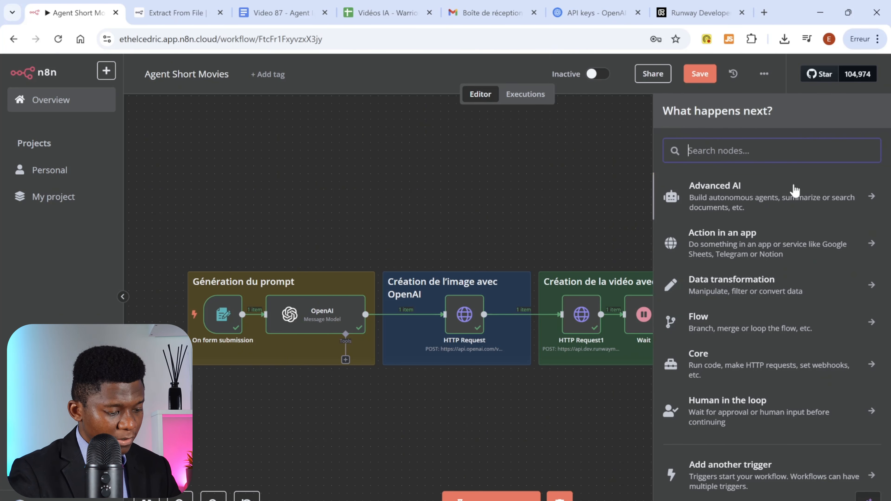
{"action": "type", "text": "shee"}
{"action": "left_click", "coordinate": [726, 189]}
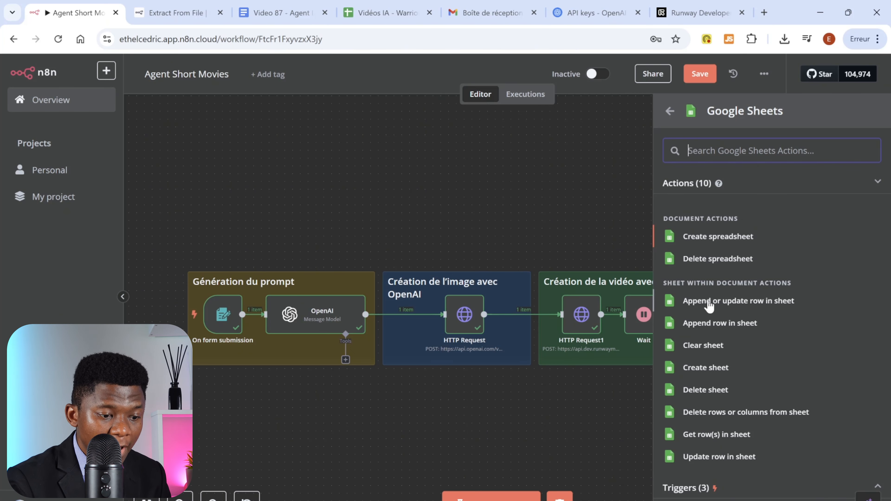
{"action": "left_click", "coordinate": [782, 304]}
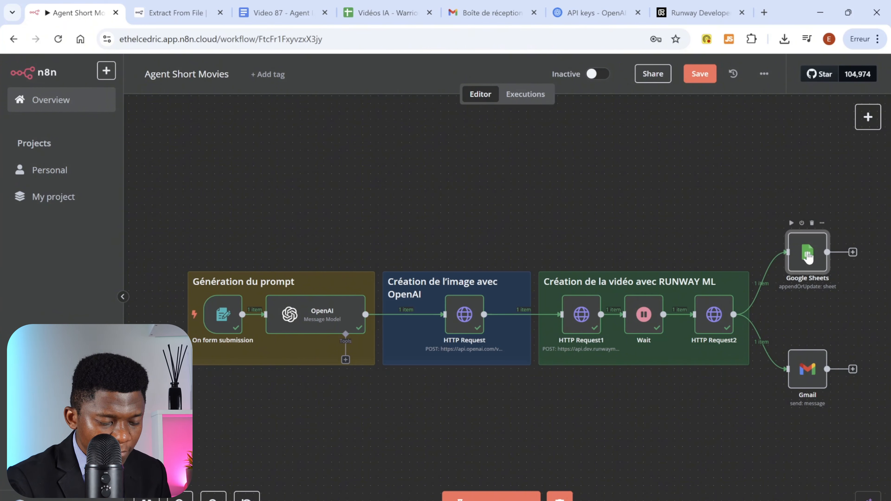
Step: Open the existing Google Sheets node and create a new OAuth2 credential, closing it without completing the Google sign-in
{"action": "double_click", "coordinate": [807, 255]}
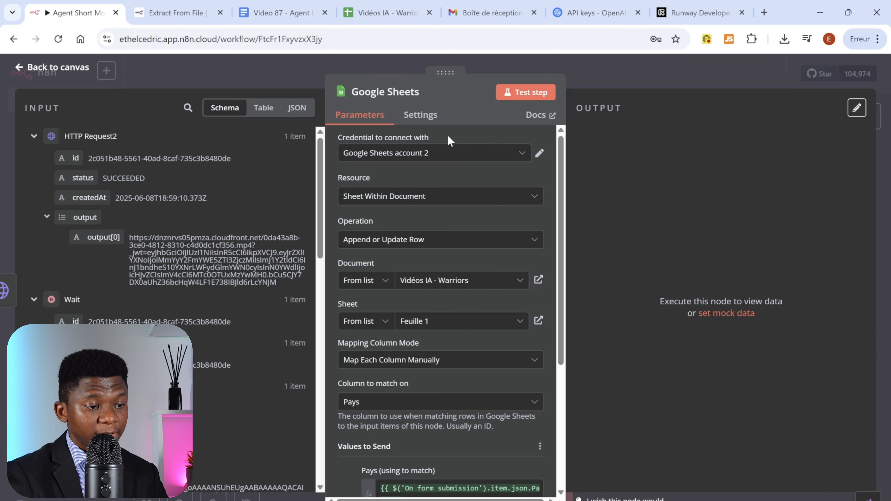
{"action": "left_click", "coordinate": [520, 158]}
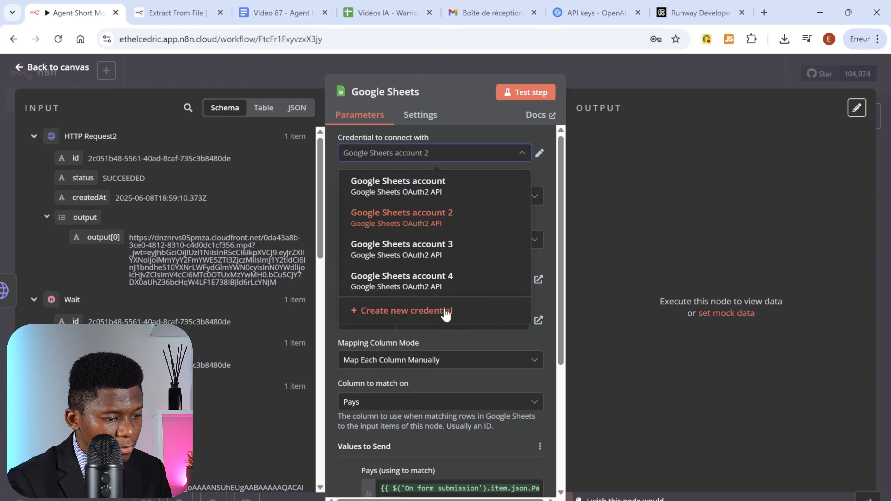
{"action": "left_click", "coordinate": [427, 310]}
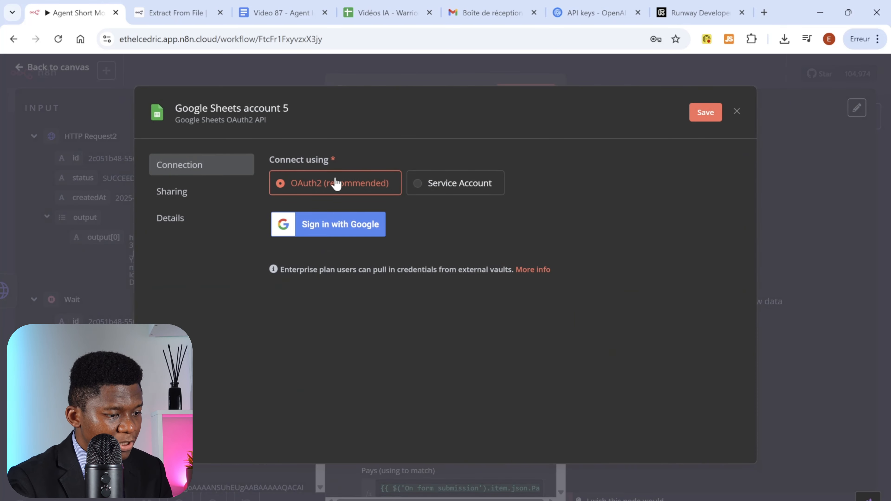
{"action": "left_click", "coordinate": [333, 226]}
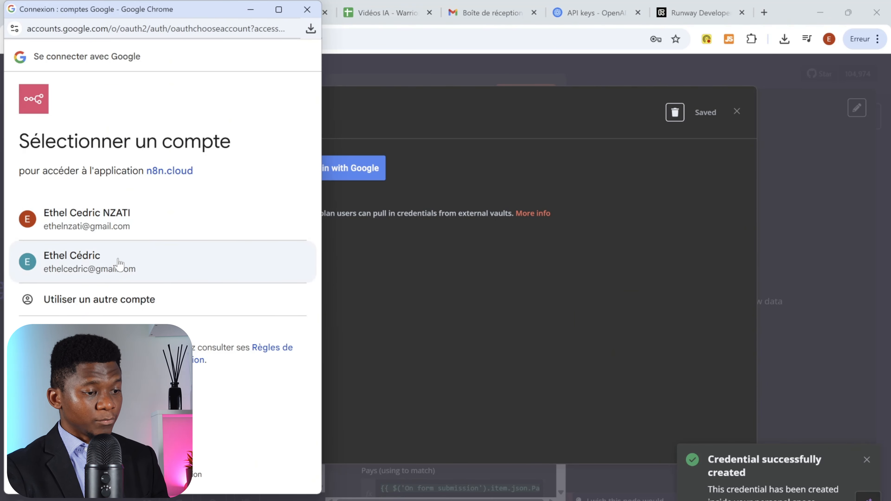
{"action": "left_click", "coordinate": [306, 9]}
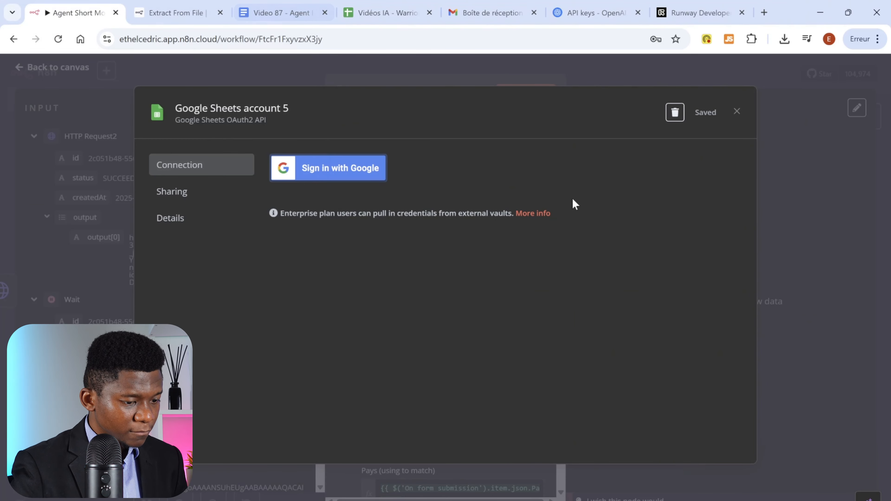
{"action": "left_click", "coordinate": [812, 170]}
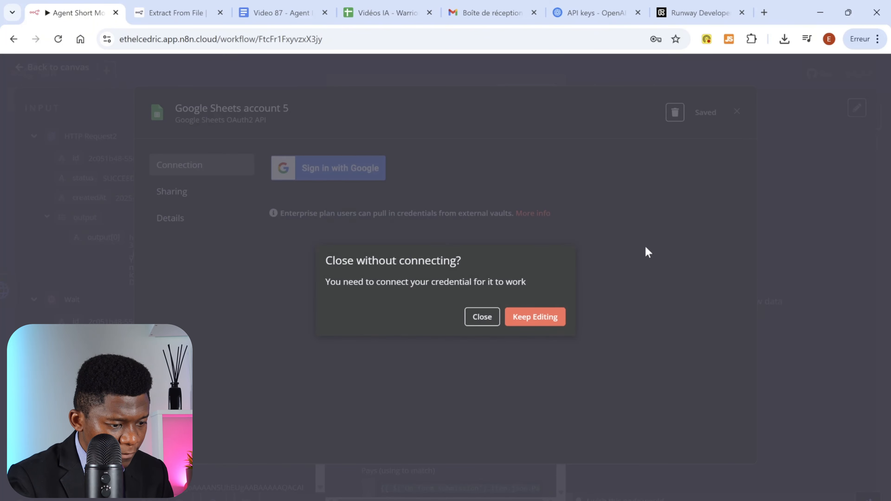
{"action": "left_click", "coordinate": [474, 318]}
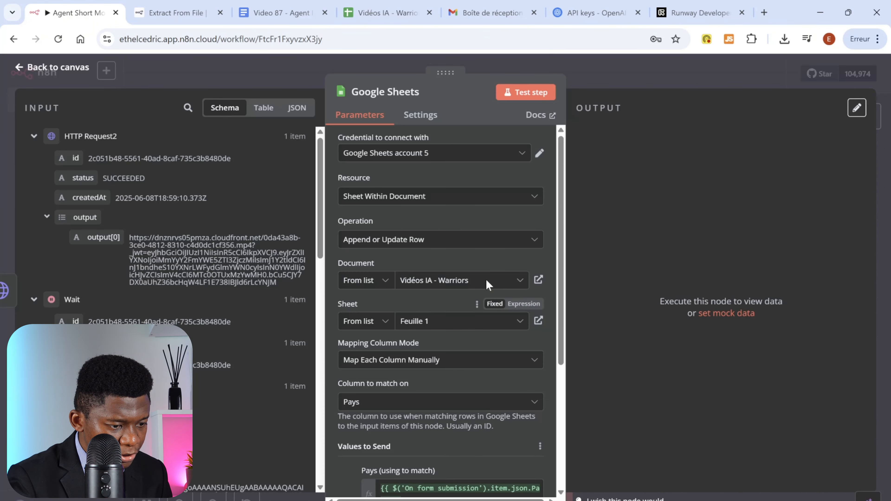
Step: Select the Google Sheets account 5 credential and the Sheet Within Document resource for the node
{"action": "left_click", "coordinate": [520, 159]}
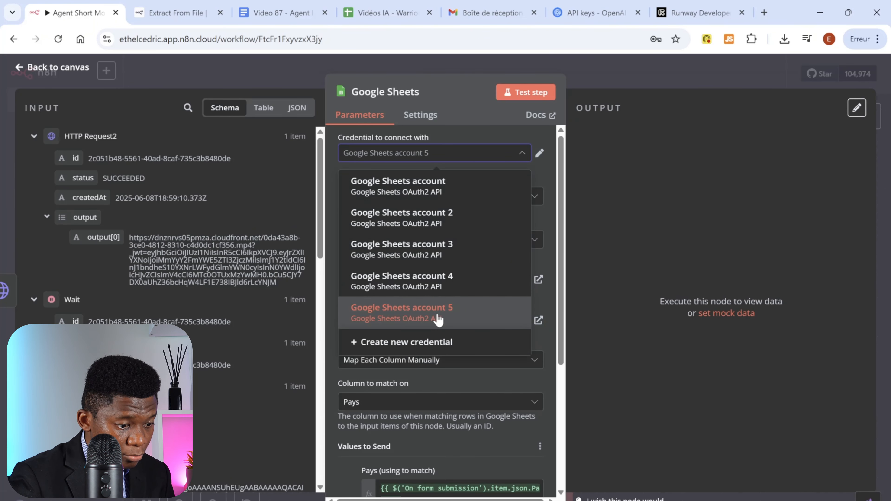
{"action": "left_click", "coordinate": [428, 316]}
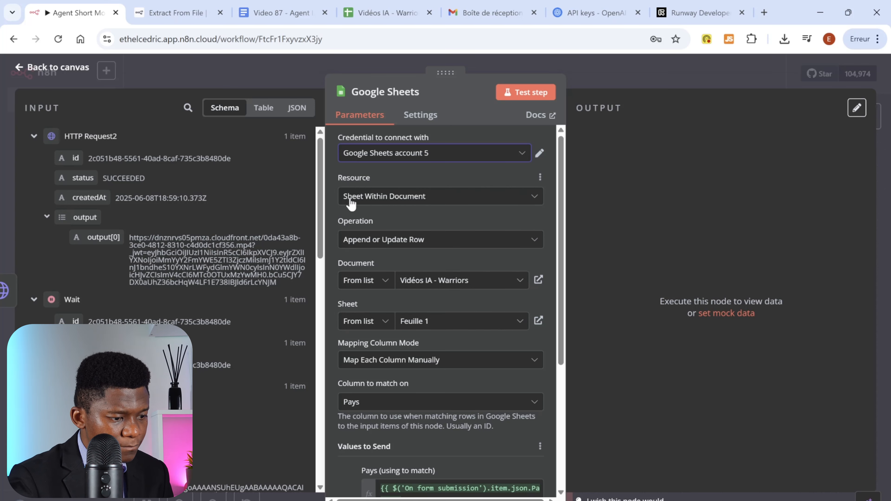
{"action": "left_click", "coordinate": [432, 201]}
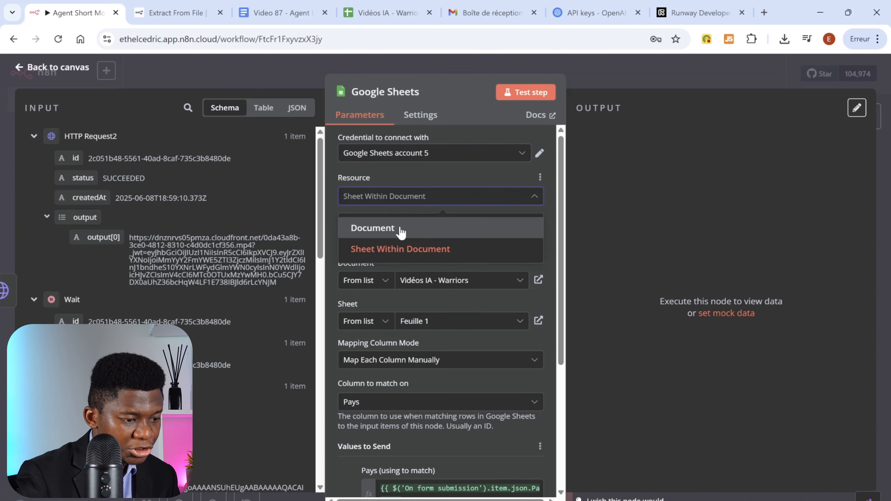
{"action": "left_click", "coordinate": [408, 248]}
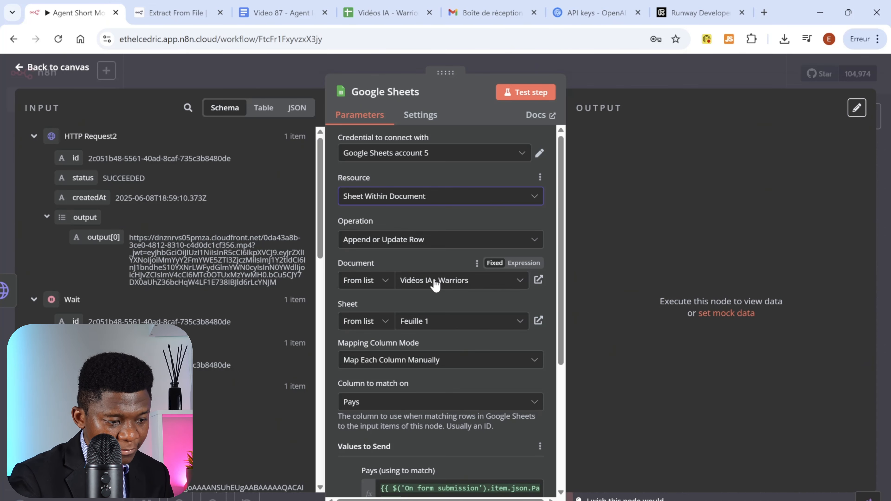
Step: Check the Pays and Liens column headers in the Vidéos IA - Warriors spreadsheet and return to the Google Sheets node
{"action": "left_click", "coordinate": [386, 12]}
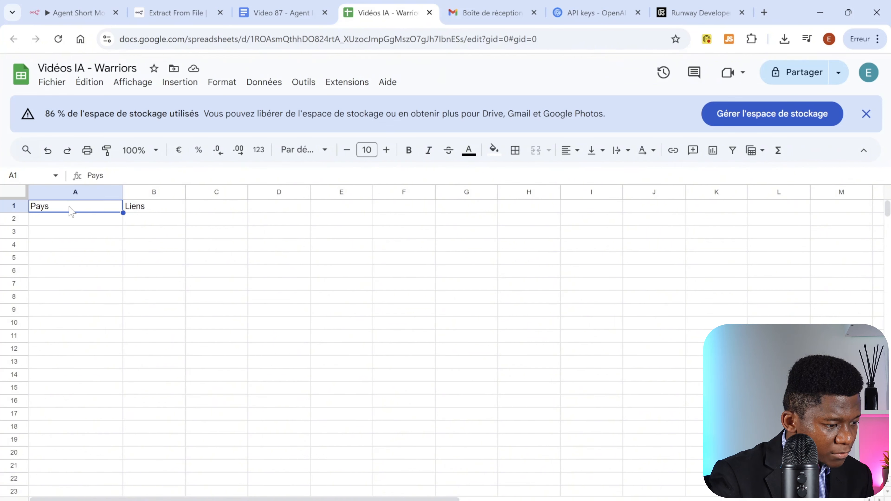
{"action": "left_click", "coordinate": [154, 210]}
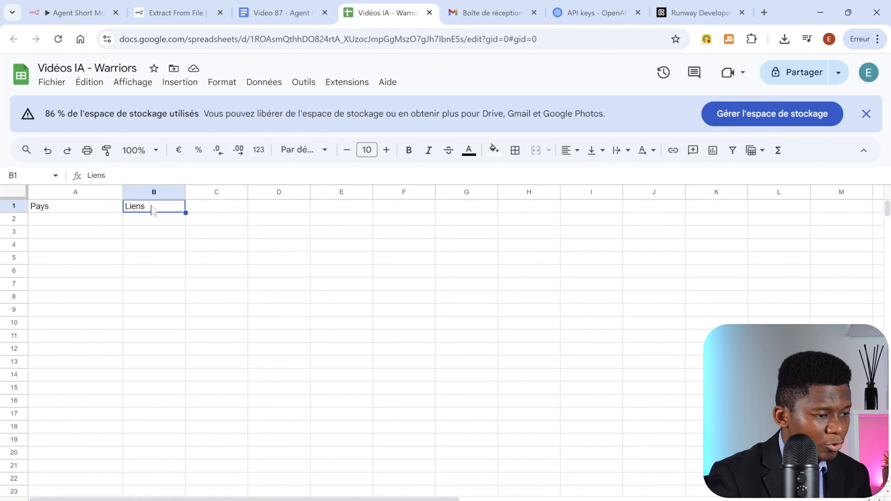
{"action": "left_click", "coordinate": [72, 15]}
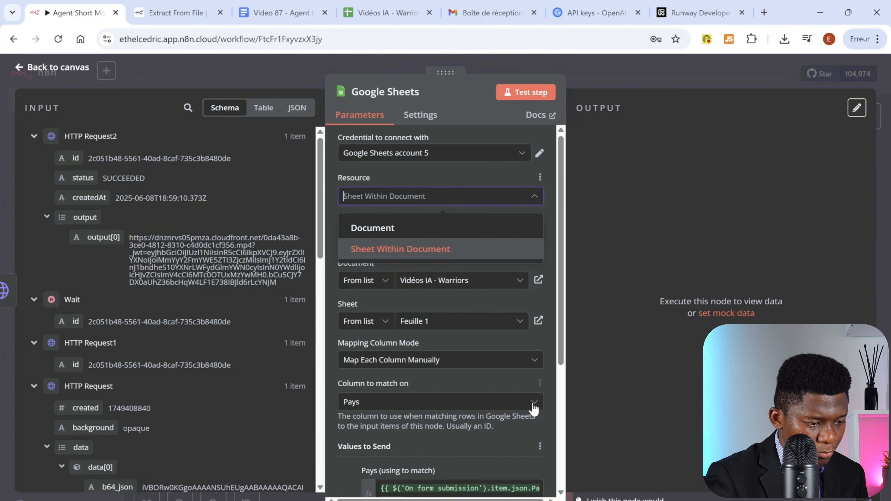
{"action": "left_click", "coordinate": [551, 252]}
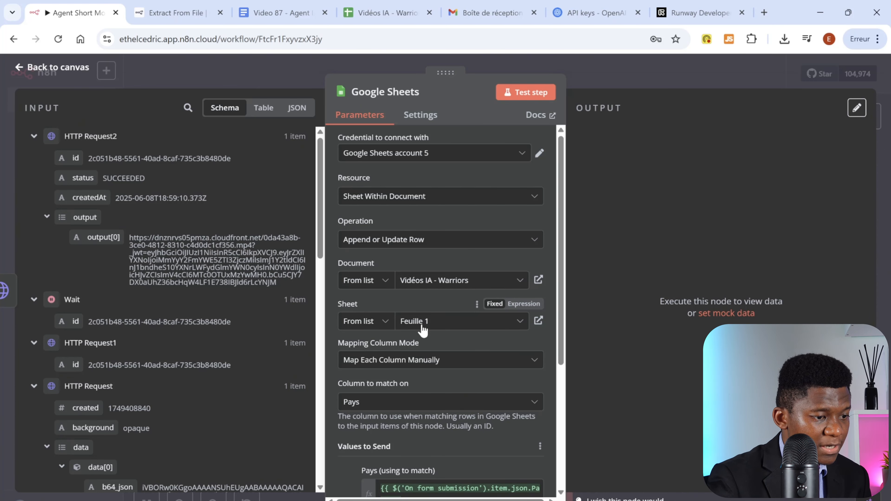
{"action": "left_click", "coordinate": [378, 14]}
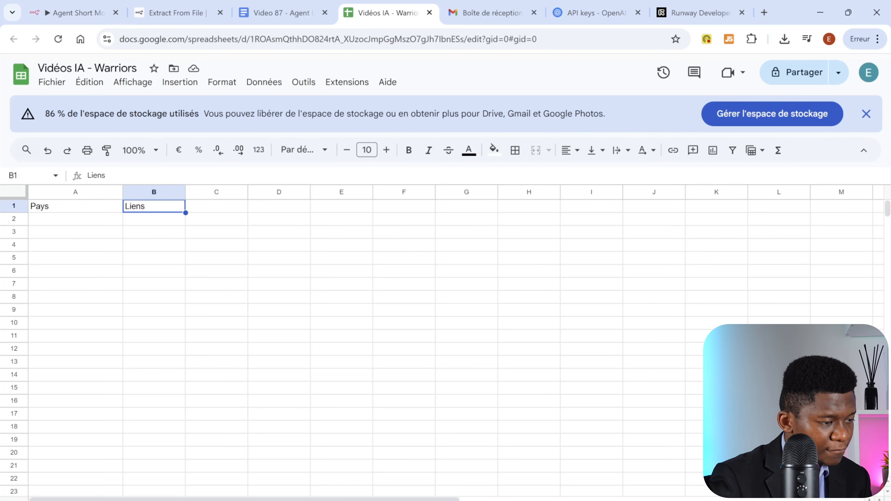
{"action": "left_click", "coordinate": [72, 14]}
Step: Review the node's column mapping mode options and the Pays and Liens expressions against the form submission and HTTP Request2 input data
{"action": "scroll", "coordinate": [469, 342], "scroll_direction": "down", "scroll_amount": 3}
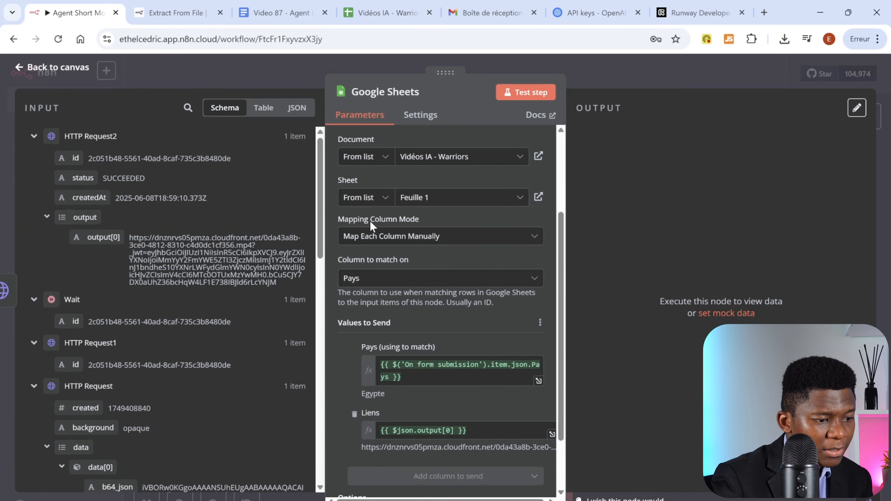
{"action": "left_click", "coordinate": [524, 241]}
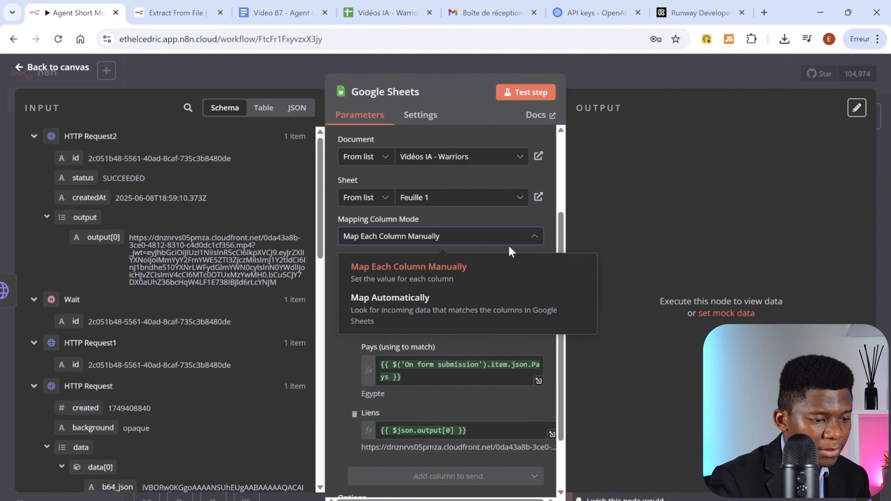
{"action": "left_click", "coordinate": [549, 221]}
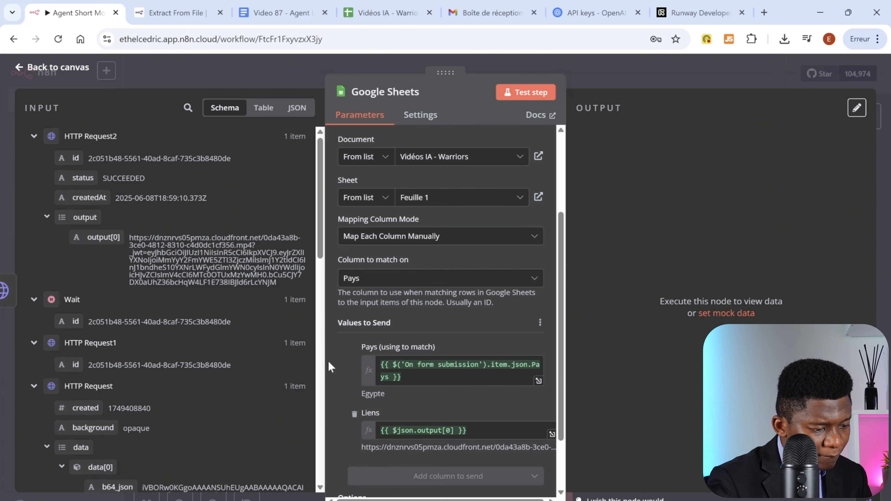
{"action": "scroll", "coordinate": [351, 364], "scroll_direction": "down", "scroll_amount": 2}
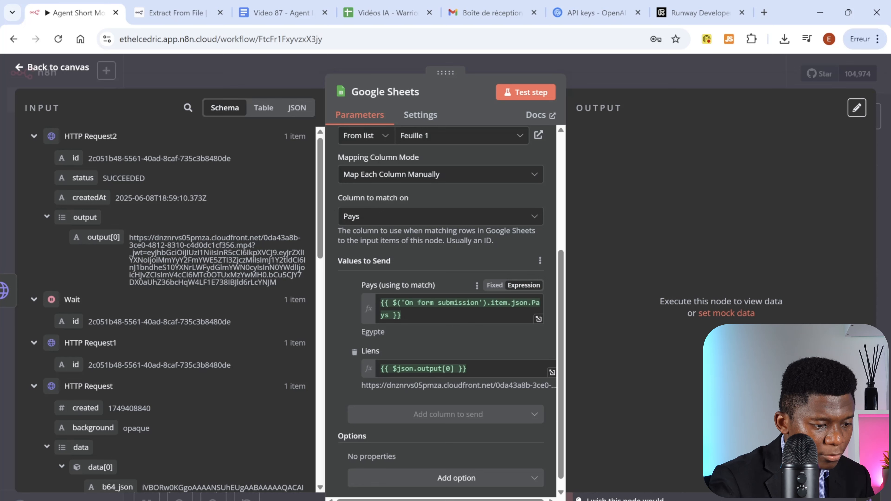
{"action": "scroll", "coordinate": [291, 261], "scroll_direction": "down", "scroll_amount": 10}
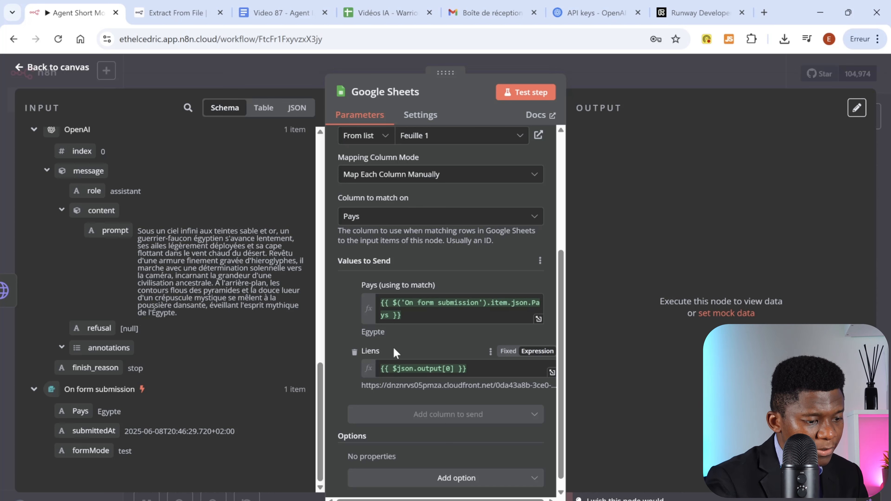
{"action": "scroll", "coordinate": [227, 319], "scroll_direction": "up", "scroll_amount": 10}
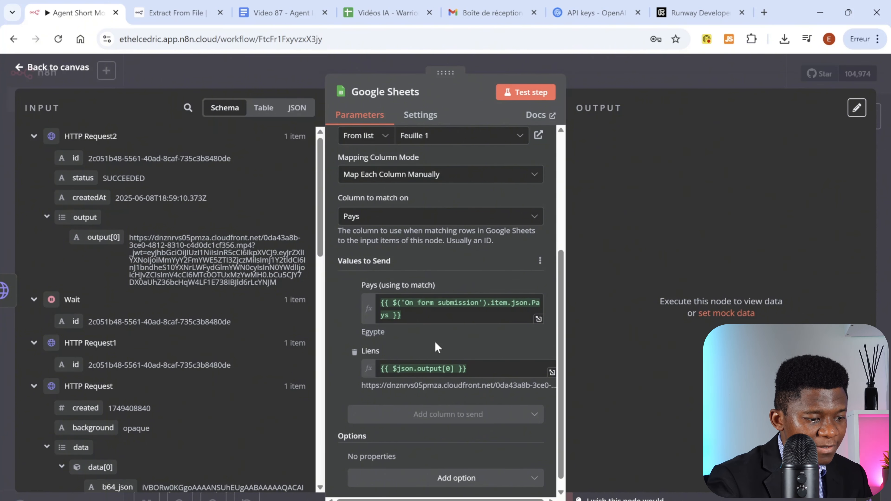
Step: Test the Google Sheets node and check the country in row 2 of the Vidéos IA - Warriors spreadsheet
{"action": "left_click", "coordinate": [525, 94]}
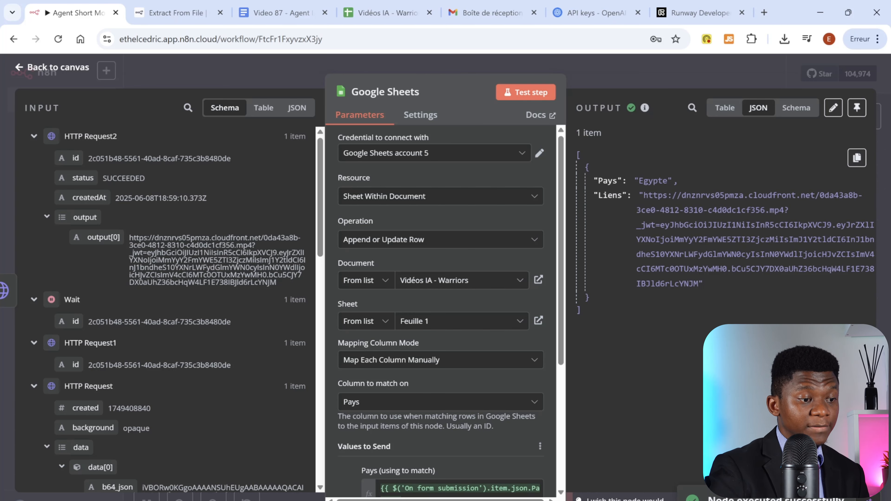
{"action": "left_click", "coordinate": [387, 19]}
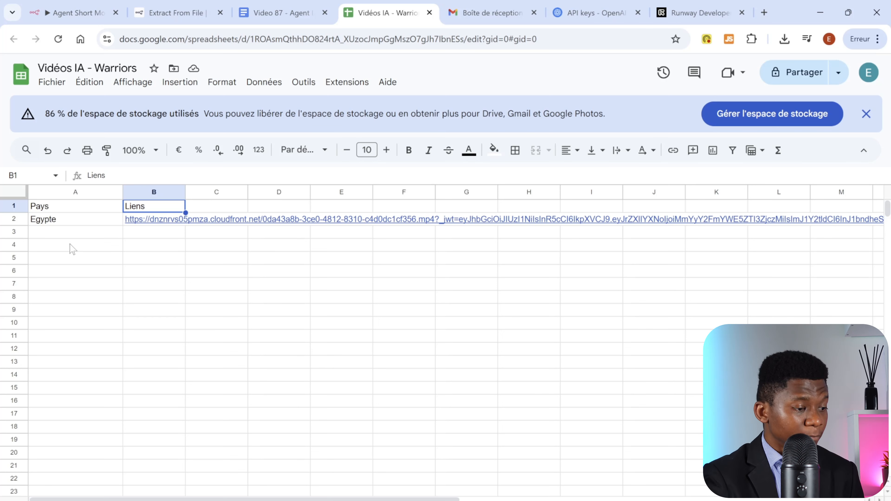
{"action": "left_click", "coordinate": [56, 224]}
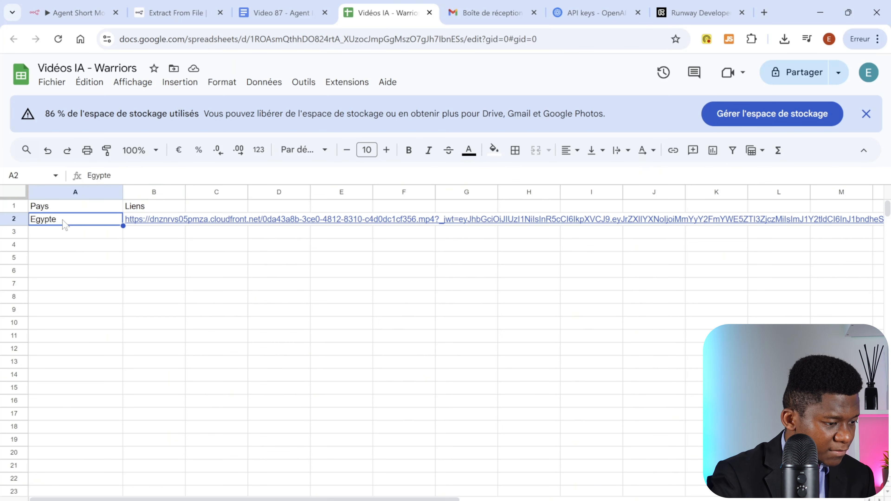
Step: Open the video link in the spreadsheet's Liens column, watch it in full screen, and return to the workflow canvas
{"action": "left_click", "coordinate": [142, 223]}
{"action": "left_click", "coordinate": [211, 241]}
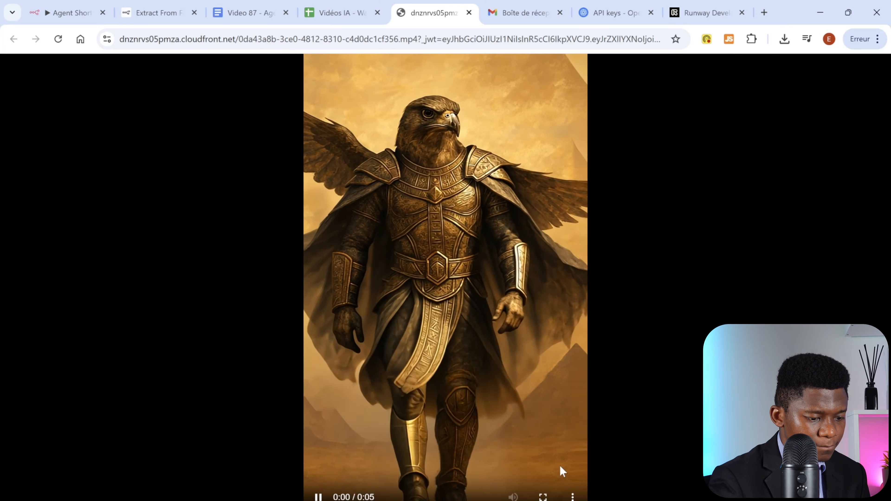
{"action": "left_click", "coordinate": [542, 496]}
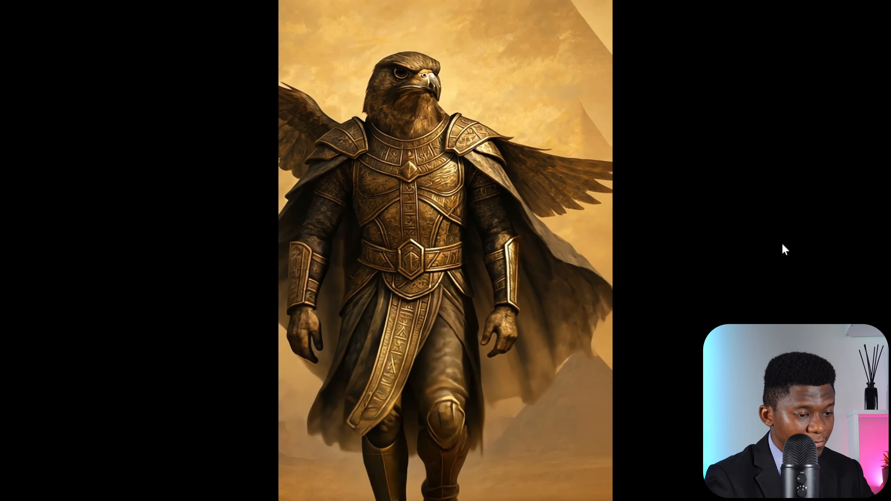
{"action": "key", "text": "Escape"}
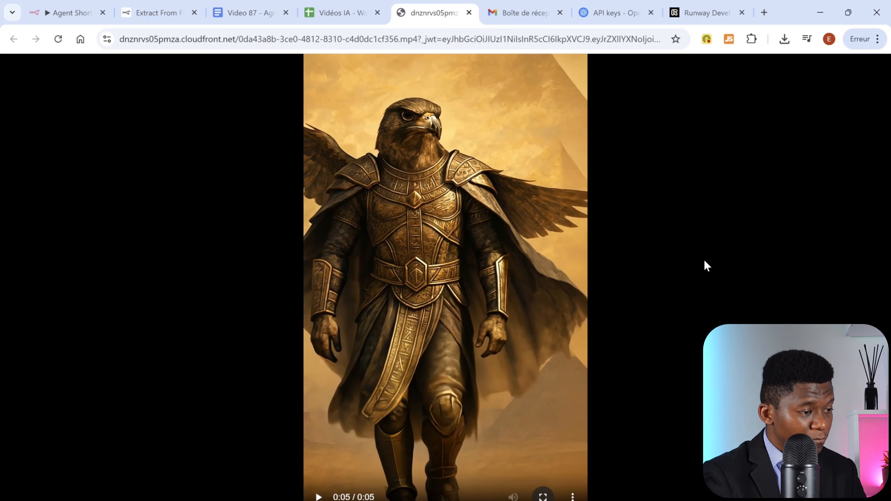
{"action": "left_click", "coordinate": [61, 14]}
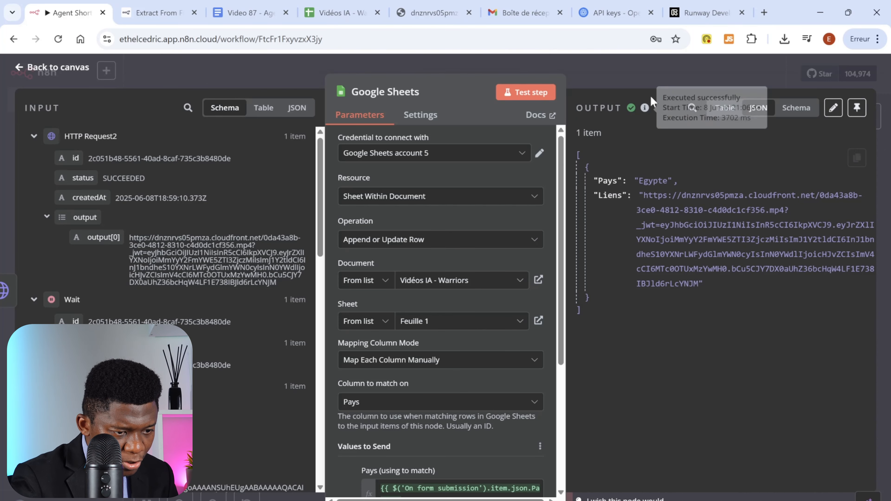
{"action": "left_click", "coordinate": [628, 75]}
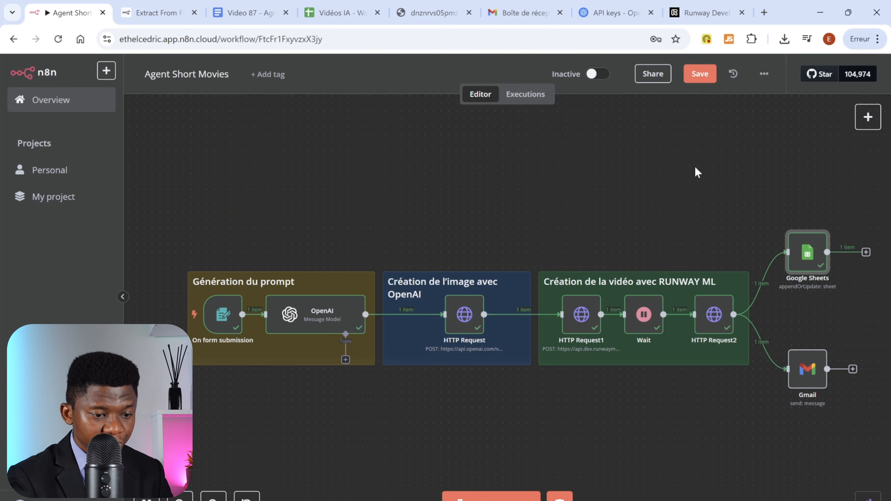
{"action": "mouse_move", "coordinate": [766, 347]}
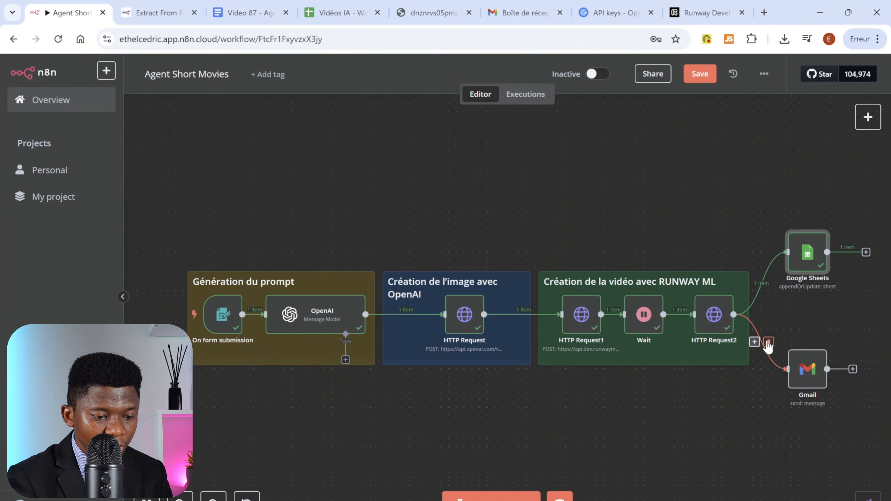
Step: Look up Gmail's Send a message action for the branch after HTTP Request2, and open the existing Gmail node
{"action": "left_click", "coordinate": [755, 342]}
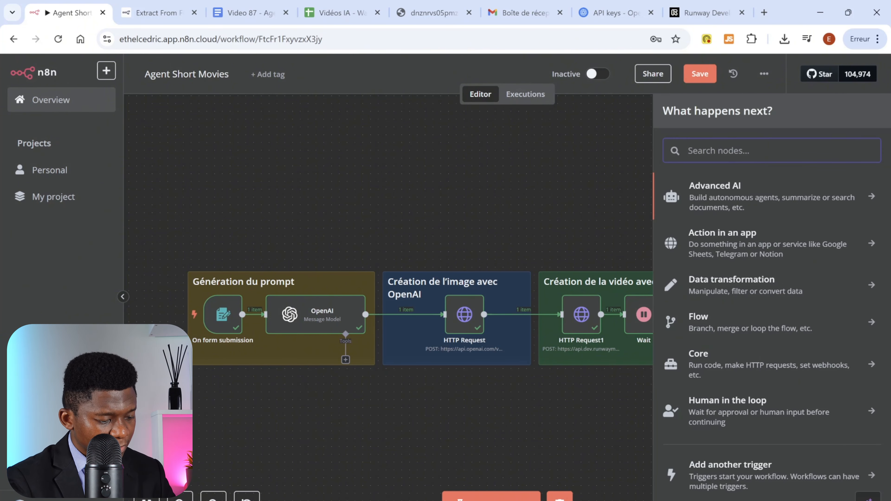
{"action": "type", "text": "gm"}
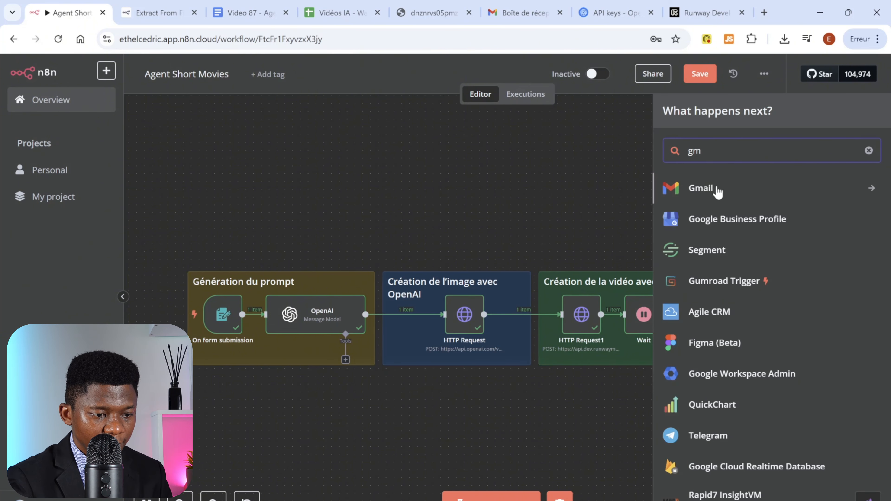
{"action": "left_click", "coordinate": [718, 191]}
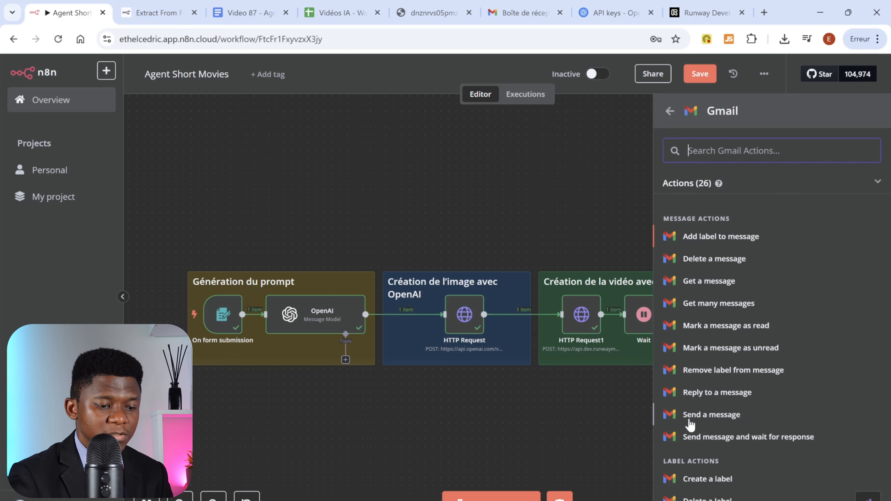
{"action": "left_click", "coordinate": [713, 418]}
{"action": "left_click", "coordinate": [808, 374]}
{"action": "double_click", "coordinate": [808, 373]}
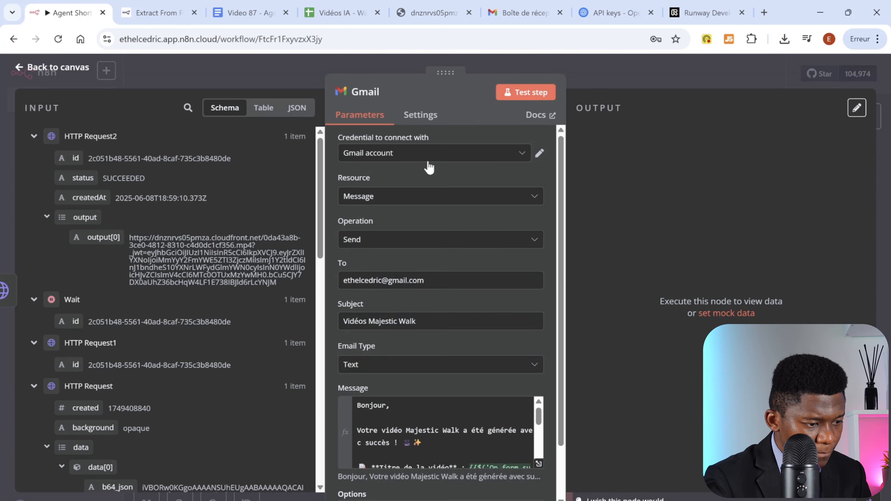
Step: Create a new Gmail credential, leave its Google sign-in without choosing an account, and select Gmail account 10 for the node
{"action": "left_click", "coordinate": [518, 161]}
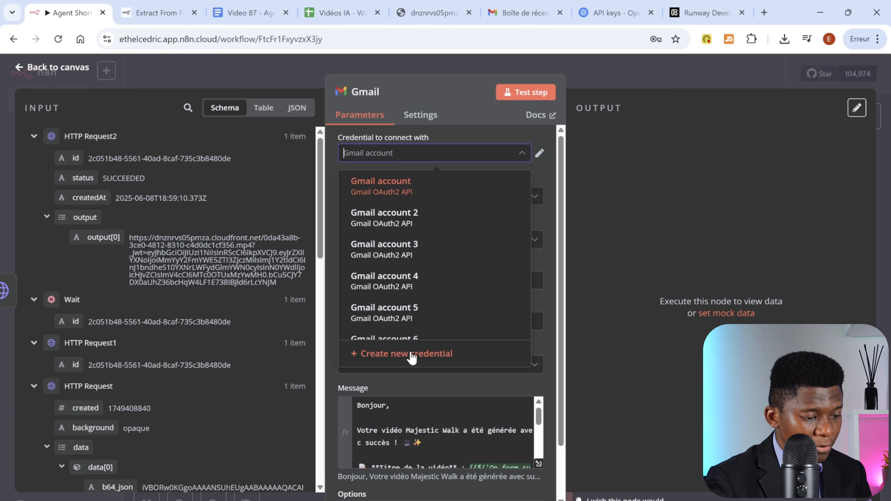
{"action": "left_click", "coordinate": [411, 355]}
{"action": "left_click", "coordinate": [337, 224]}
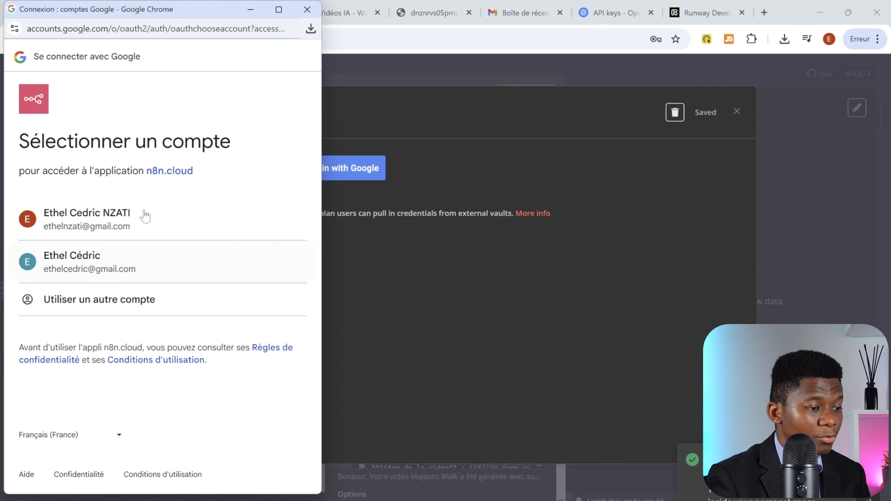
{"action": "left_click", "coordinate": [307, 9]}
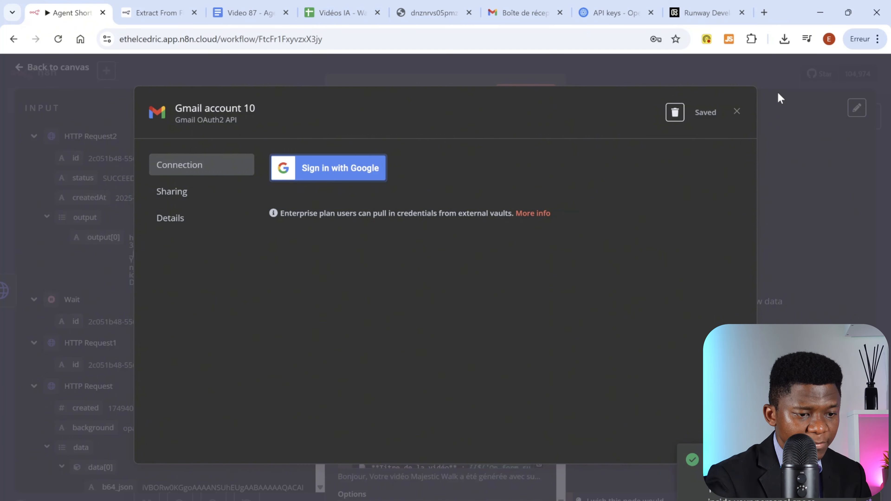
{"action": "left_click", "coordinate": [737, 111]}
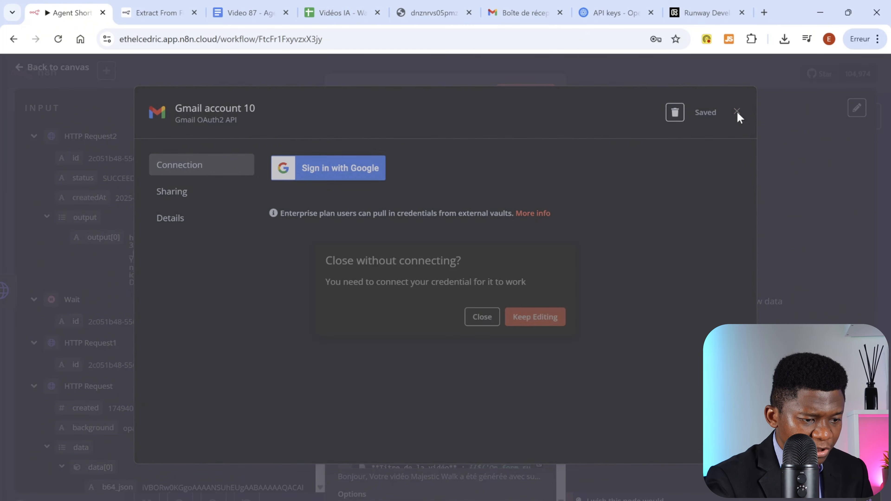
{"action": "left_click", "coordinate": [481, 316]}
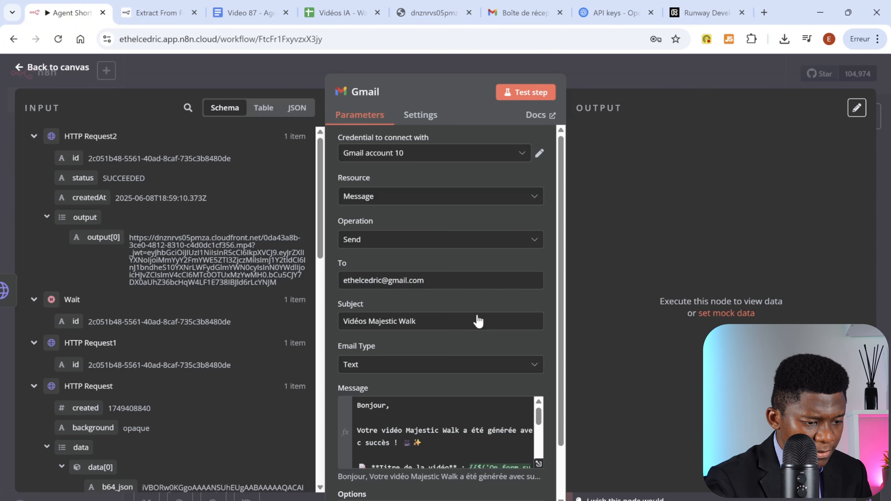
{"action": "left_click", "coordinate": [517, 155]}
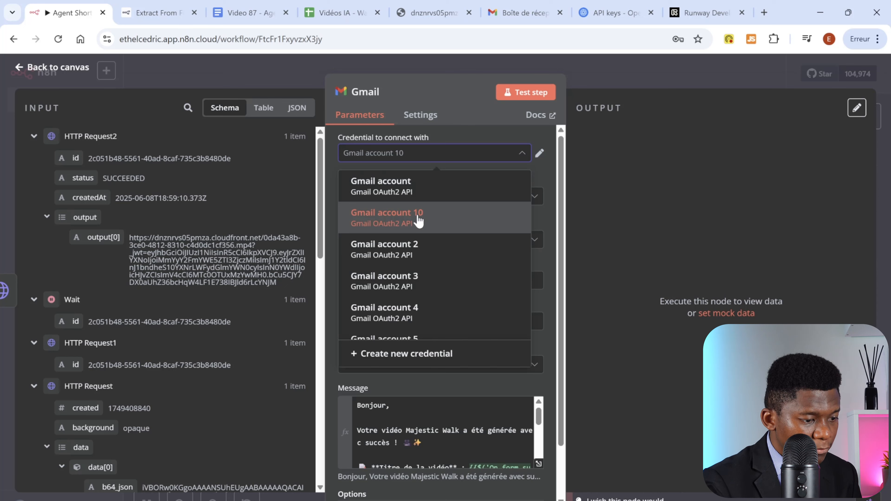
{"action": "left_click", "coordinate": [412, 223]}
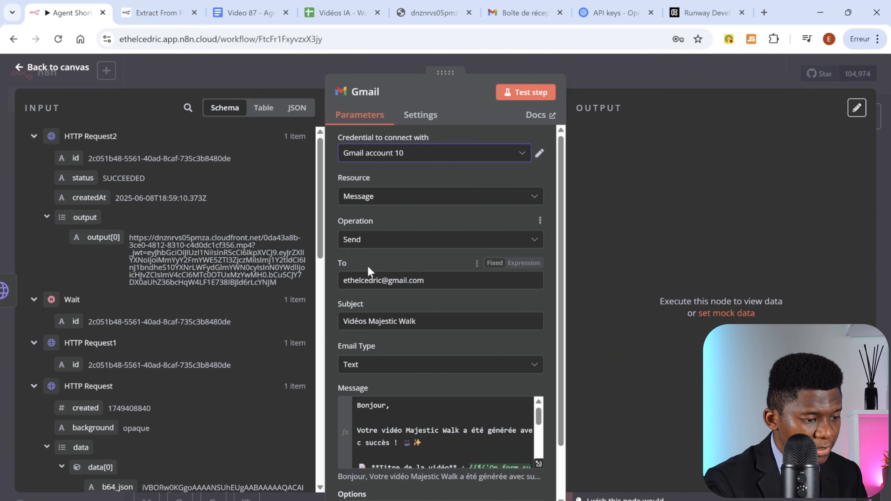
Step: Review the Gmail node's recipient, subject and message, including the Pays expression for the video title in the expanded editor
{"action": "left_click_drag", "start_coordinate": [423, 280], "coordinate": [343, 283]}
{"action": "scroll", "coordinate": [352, 293], "scroll_direction": "down", "scroll_amount": 2}
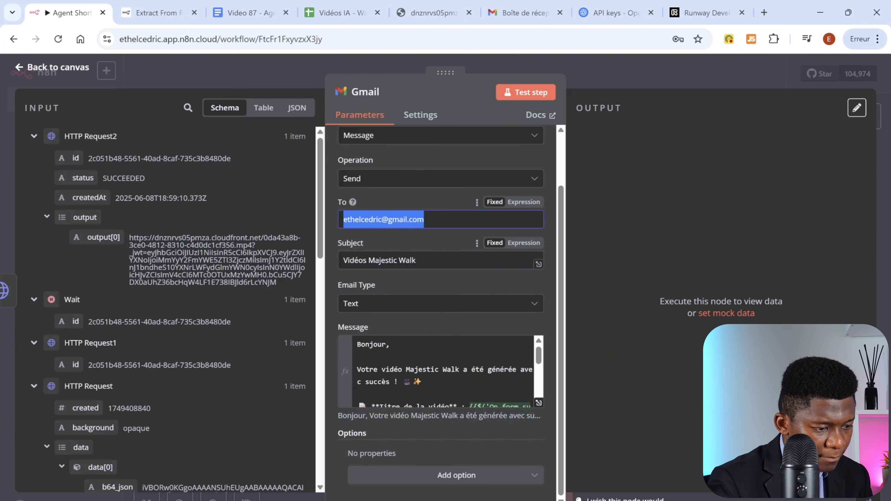
{"action": "left_click_drag", "start_coordinate": [416, 260], "coordinate": [347, 288]}
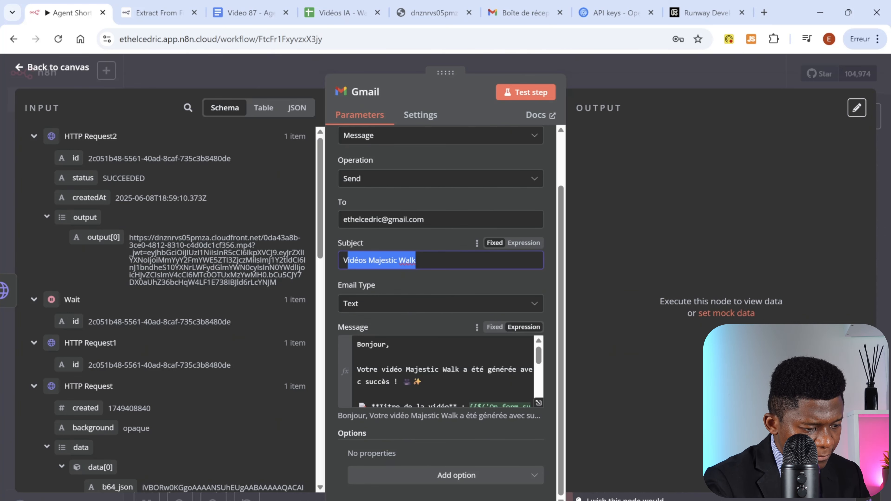
{"action": "left_click", "coordinate": [424, 382]}
{"action": "key", "text": "ctrl+a"}
{"action": "left_click", "coordinate": [538, 402]}
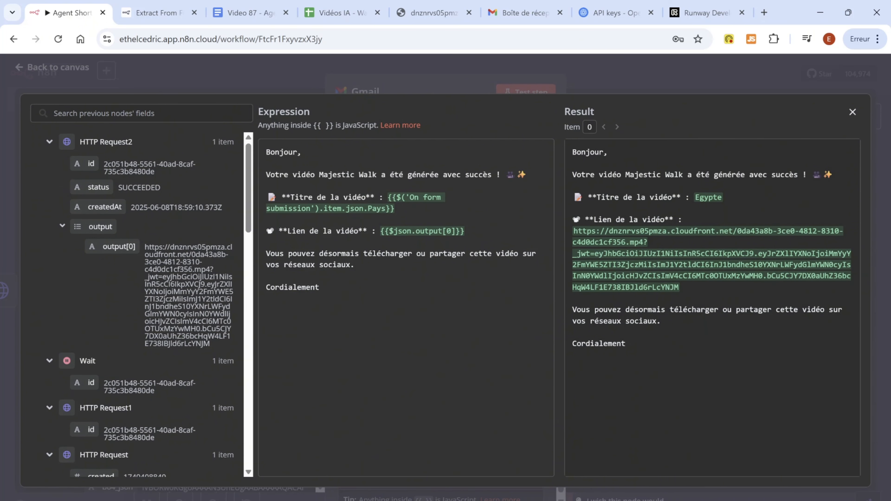
{"action": "left_click_drag", "start_coordinate": [390, 208], "coordinate": [388, 198]}
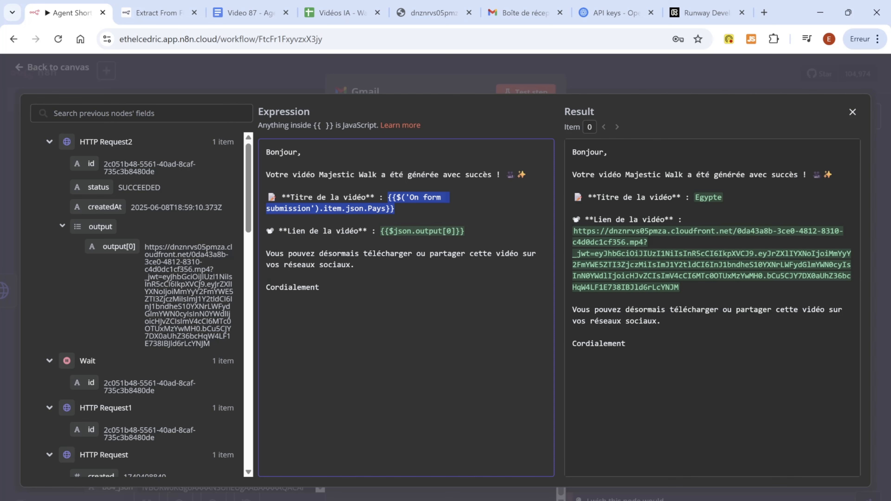
{"action": "left_click", "coordinate": [647, 79]}
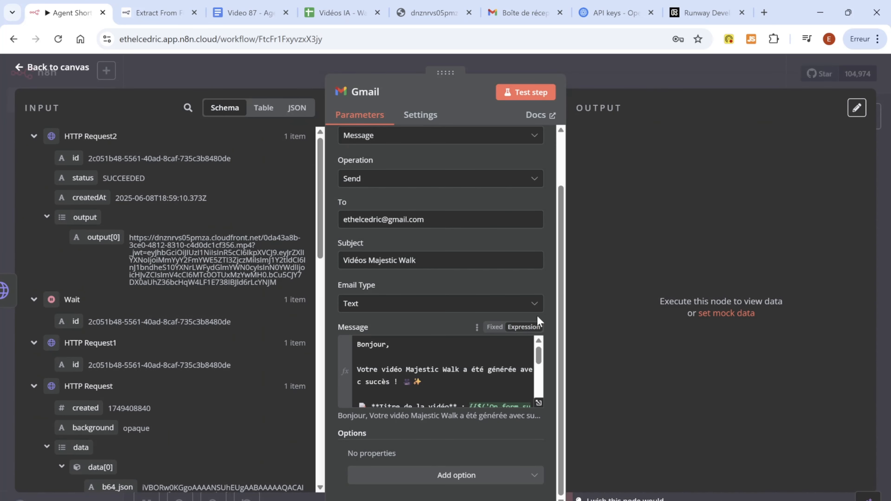
Step: Test the Gmail node, check the label in its JSON output, and return to the workflow canvas
{"action": "left_click", "coordinate": [525, 93]}
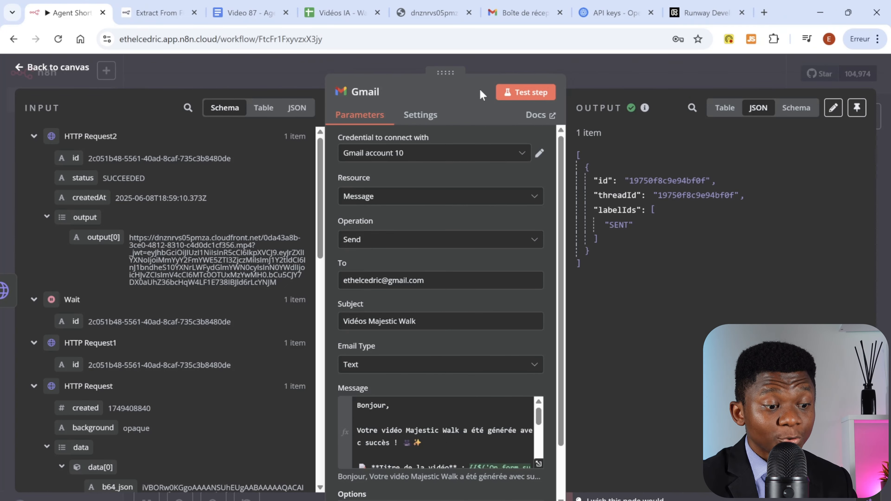
{"action": "double_click", "coordinate": [618, 225]}
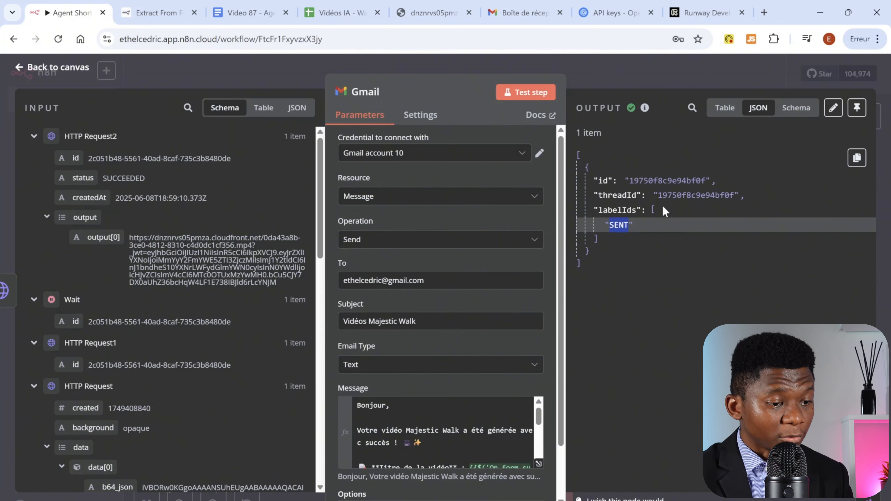
{"action": "left_click", "coordinate": [619, 85]}
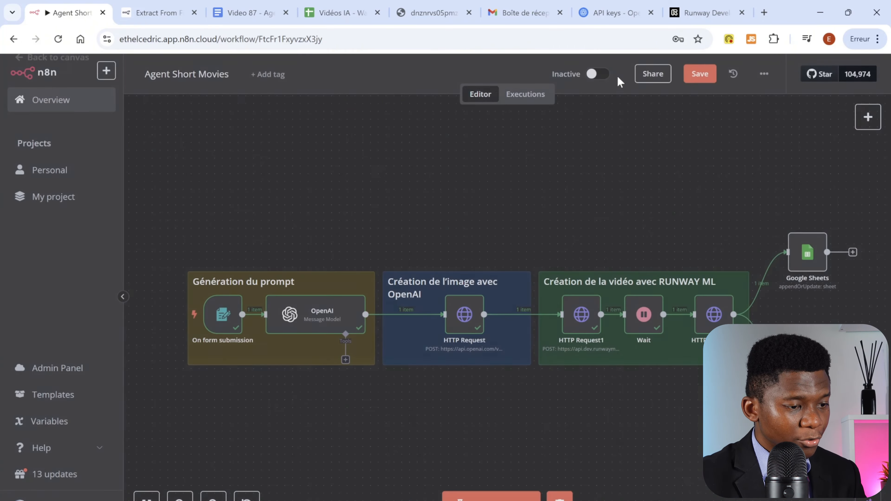
Step: Switch to the Gmail inbox, open the newest Vidéos Majestic Walk email, and follow its video link
{"action": "left_click", "coordinate": [516, 16]}
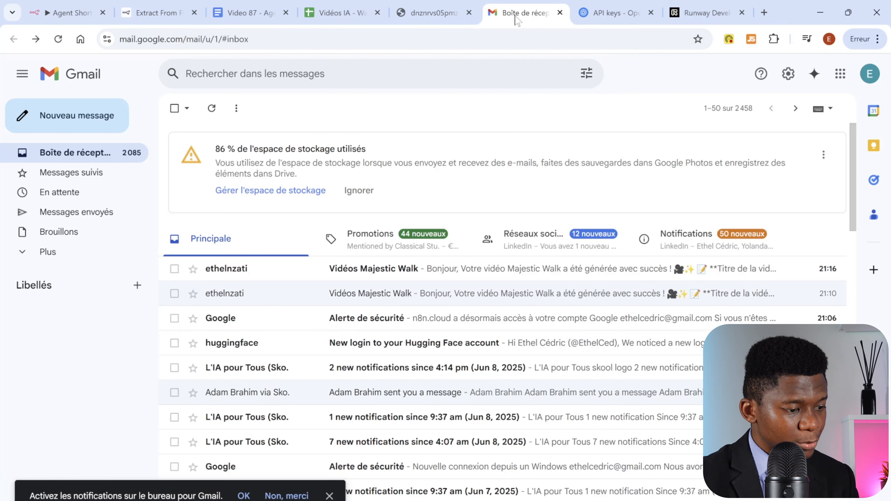
{"action": "left_click", "coordinate": [486, 270]}
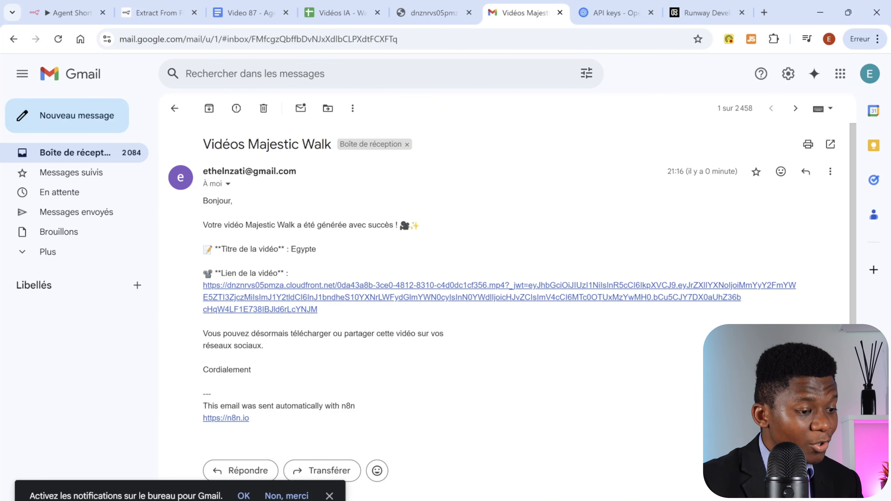
{"action": "left_click", "coordinate": [321, 297]}
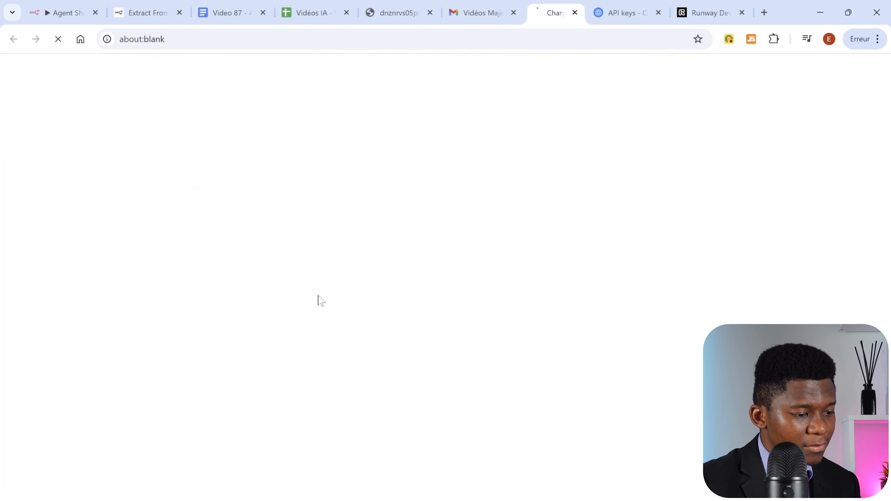